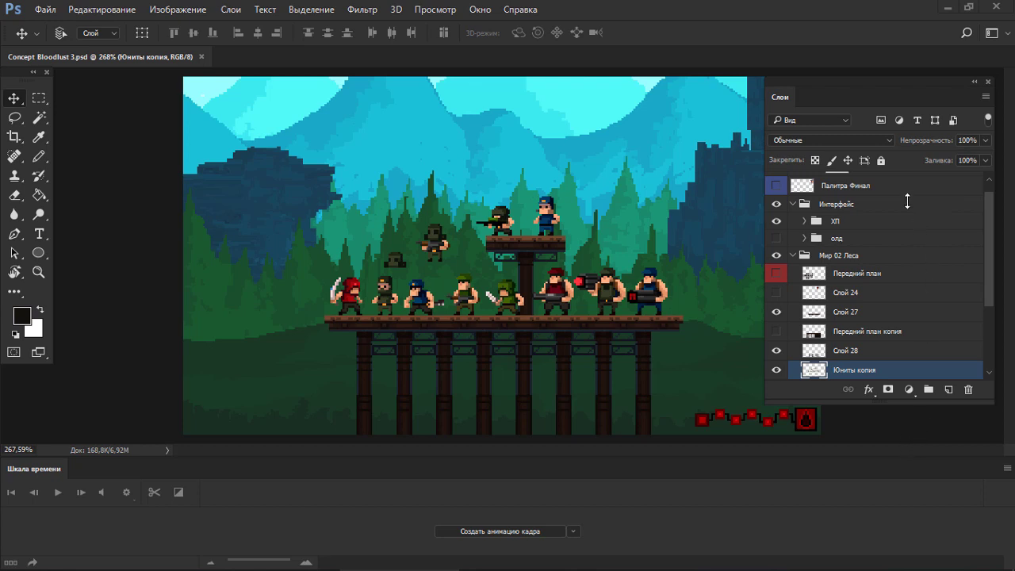
Hide the layers list and zoom in on the red-hooded, olive and blue-capped sprites standing on the platform.
left_click_drag(825, 76, 827, 84)
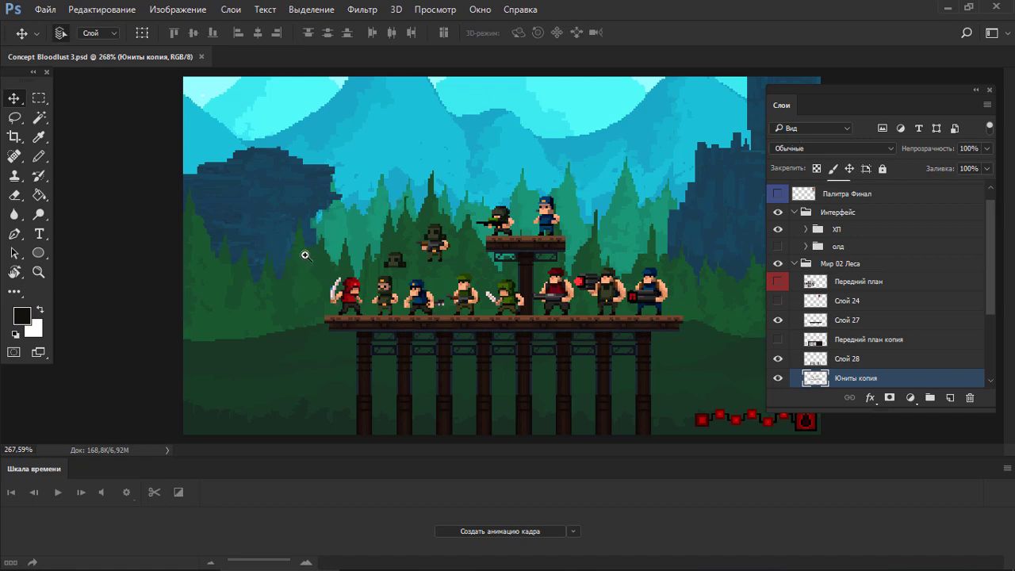
left_click_drag(299, 245, 408, 241)
left_click_drag(579, 289, 529, 177)
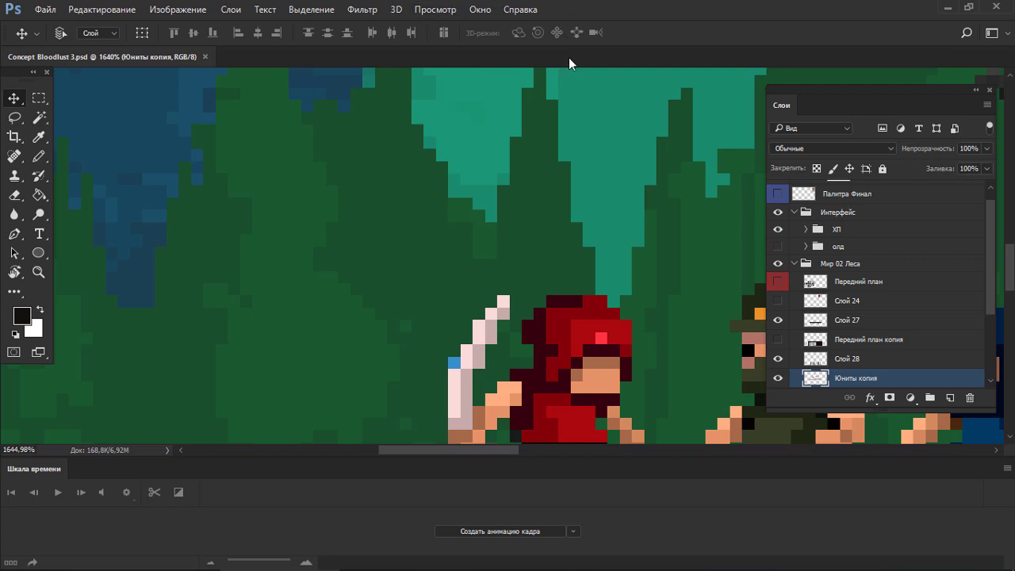
key("F7")
left_click_drag(749, 298, 701, 228)
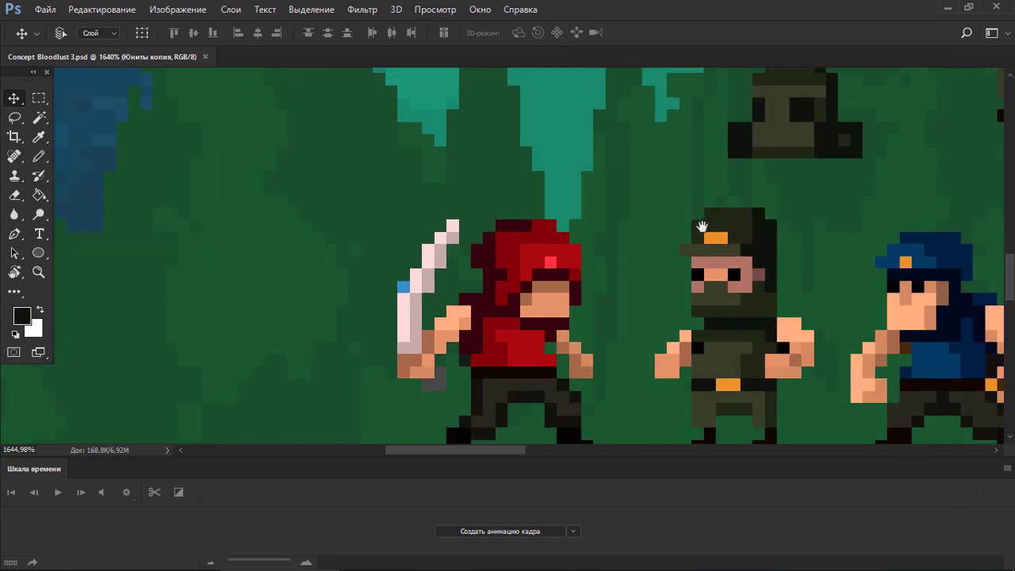
left_click_drag(528, 252, 483, 222)
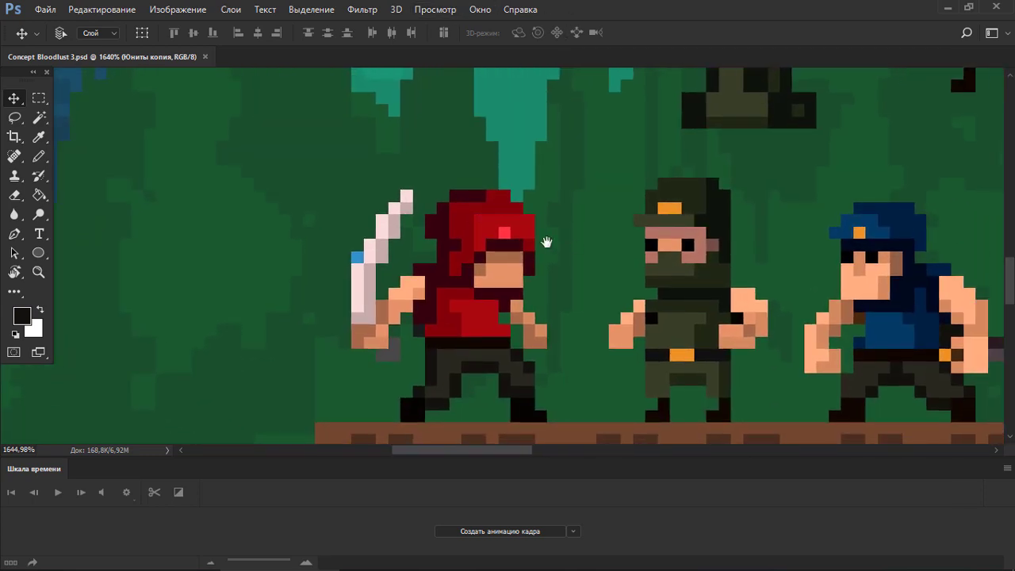
left_click_drag(547, 242, 387, 208)
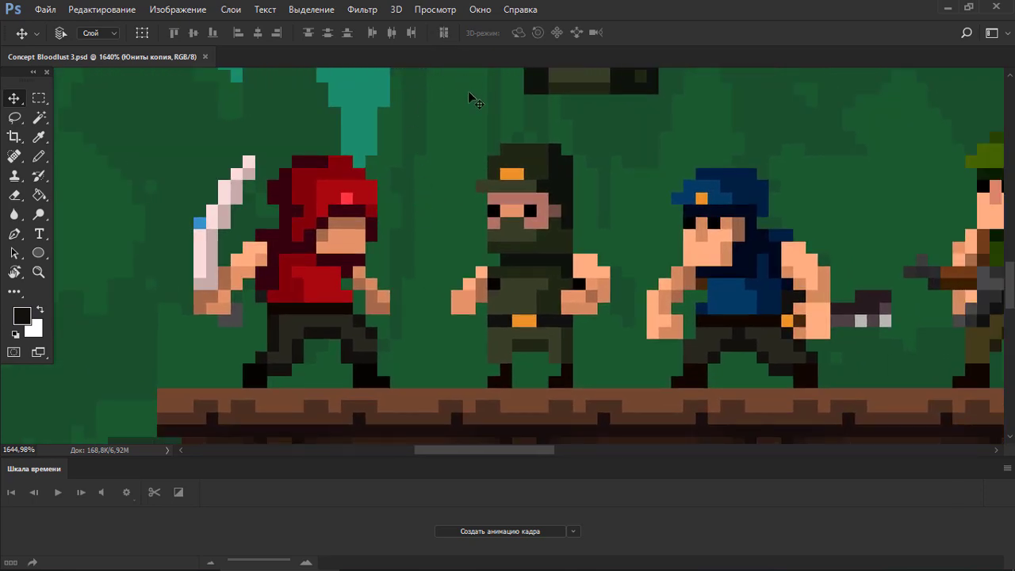
Turn on the display of extras so the grid overlays the sprites and the rest of the scene.
left_click(439, 16)
mouse_move(530, 264)
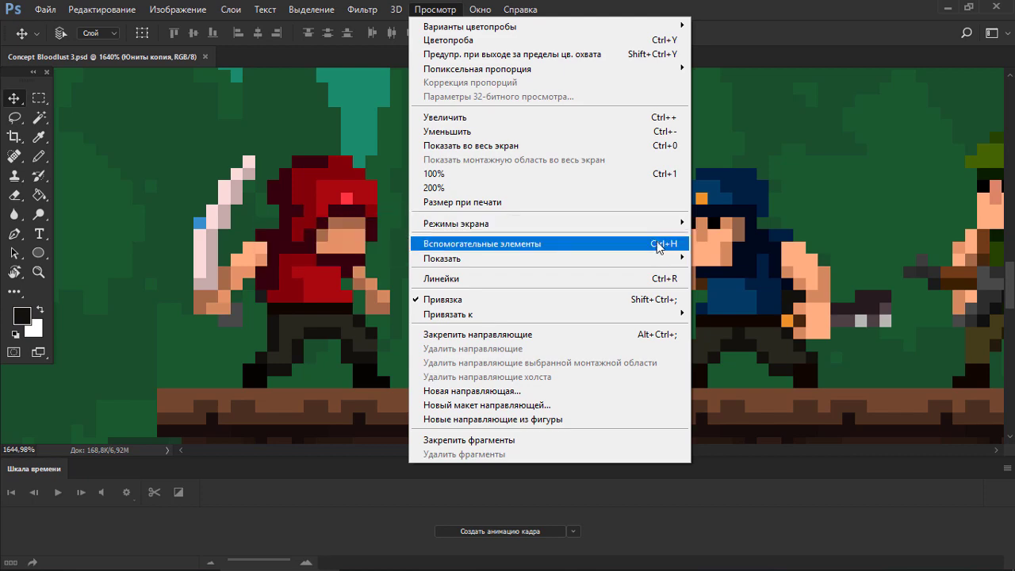
left_click(720, 168)
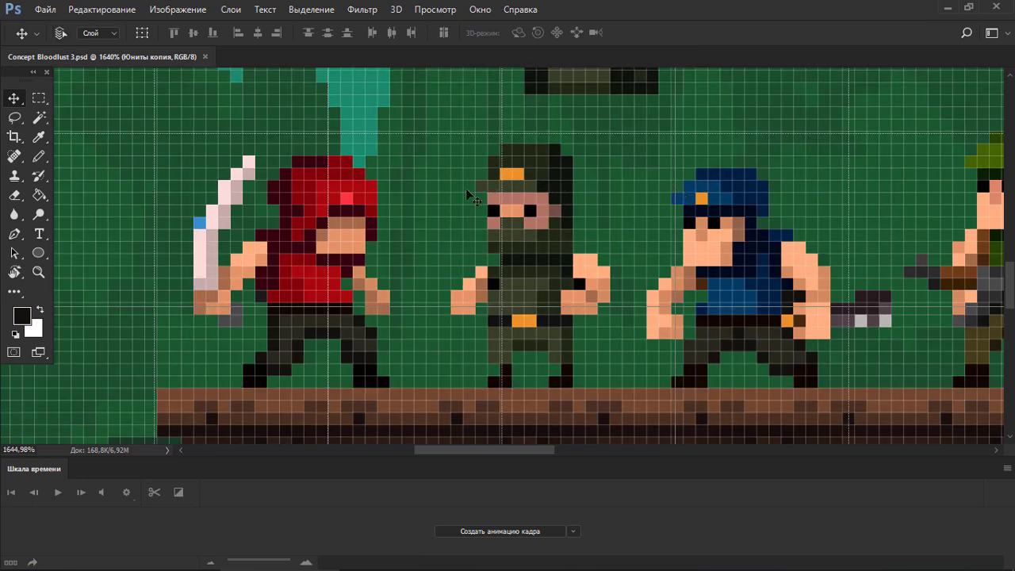
scroll(387, 250, "up", 2)
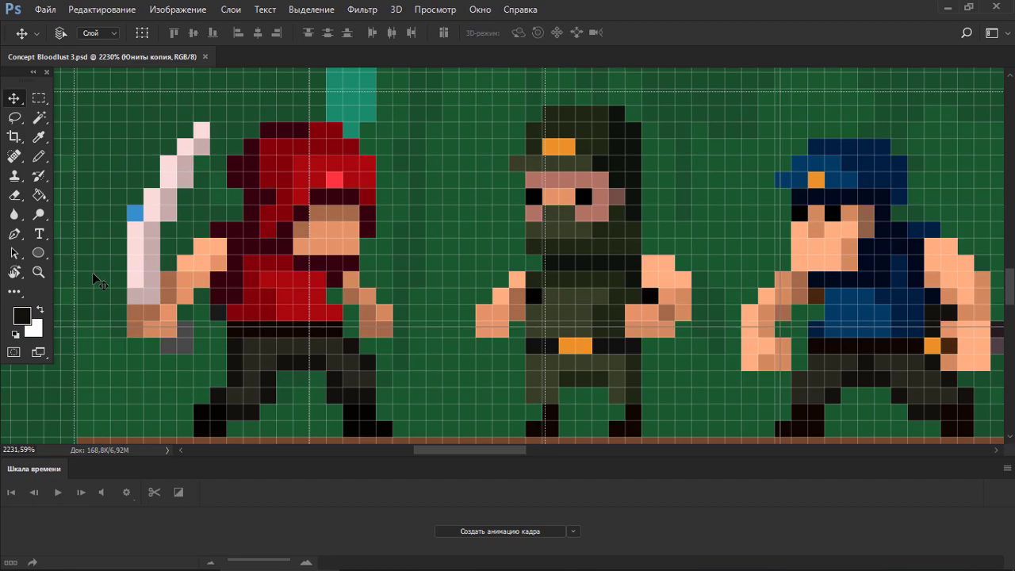
scroll(494, 276, "down", 10)
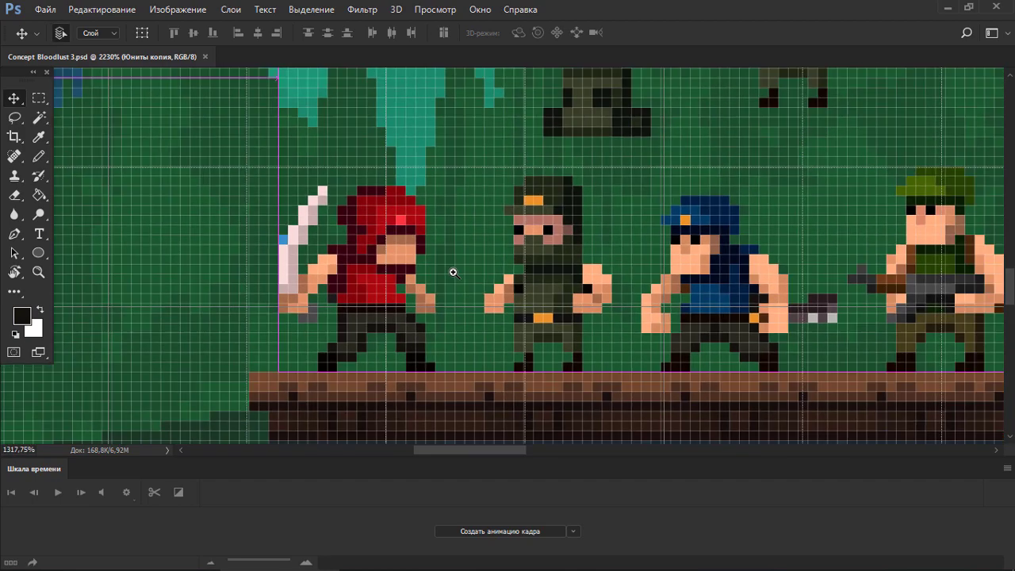
scroll(391, 288, "down", 2)
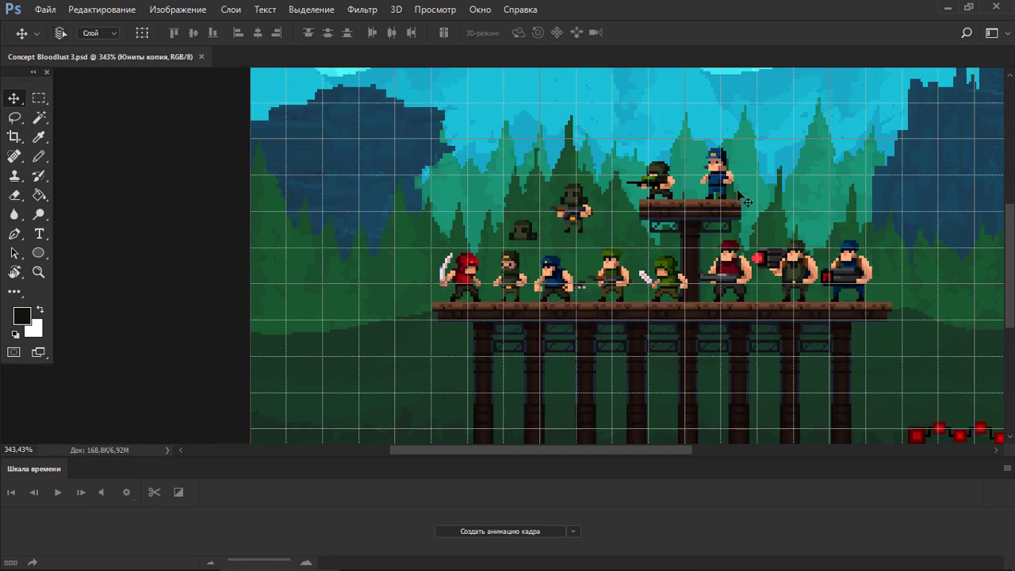
scroll(713, 309, "right", 4)
scroll(357, 199, "up", 3)
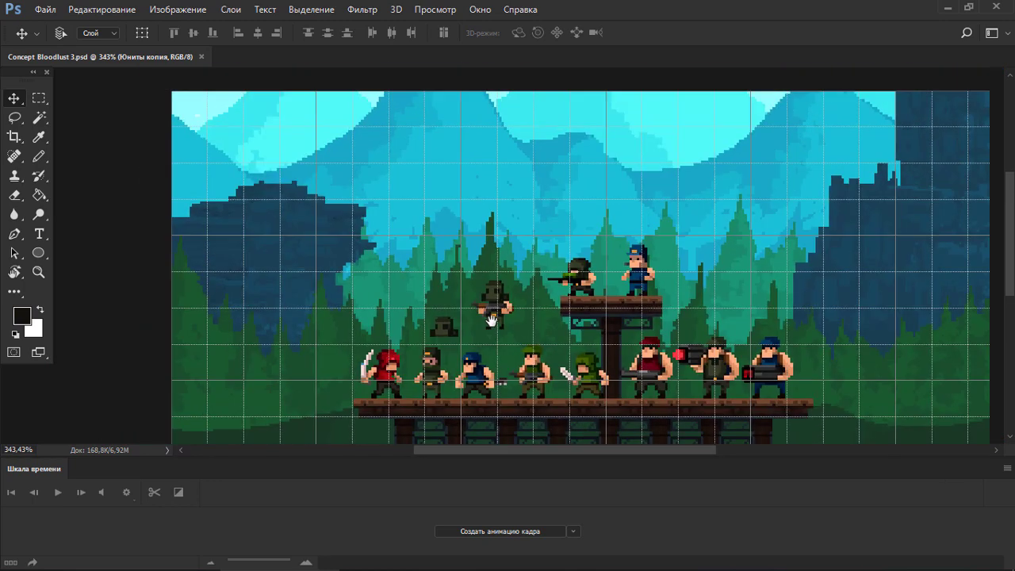
left_click(329, 265, "ctrl")
left_click_drag(334, 261, 324, 261)
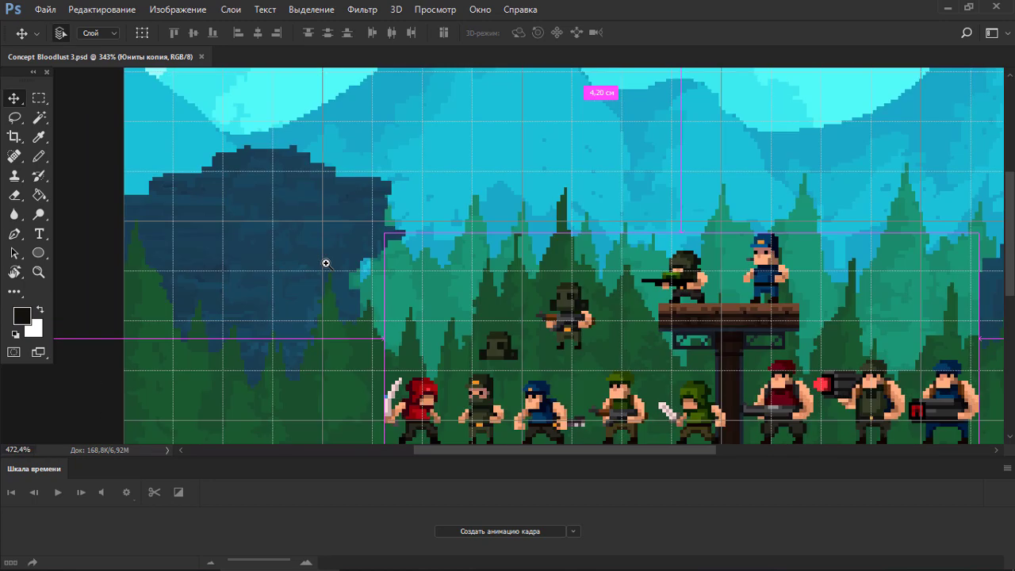
Select and copy one grid cell over the dark blue rock, and check its pixel size in the new document settings.
key("m")
left_click_drag(272, 222, 303, 160)
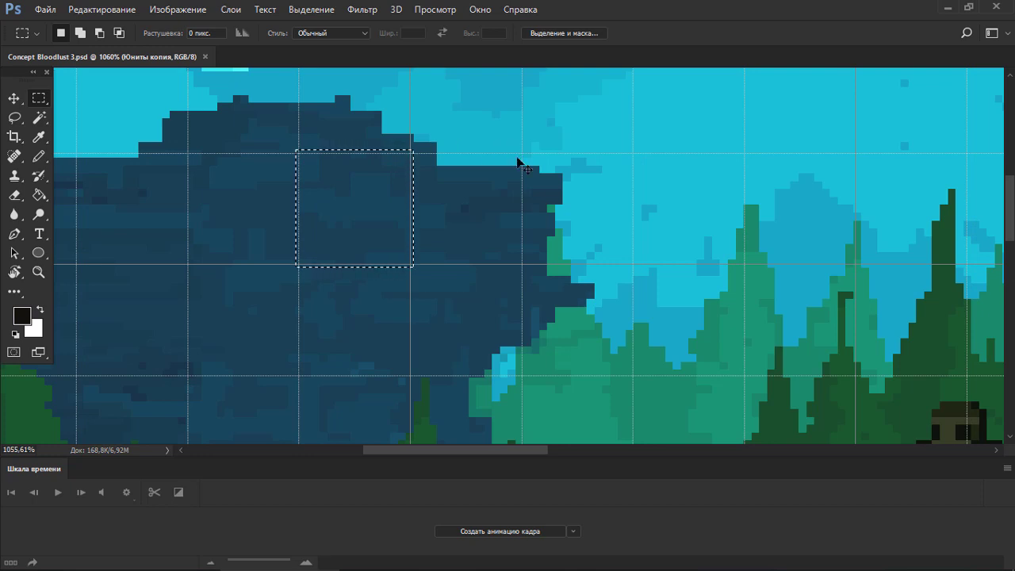
key("ctrl+n")
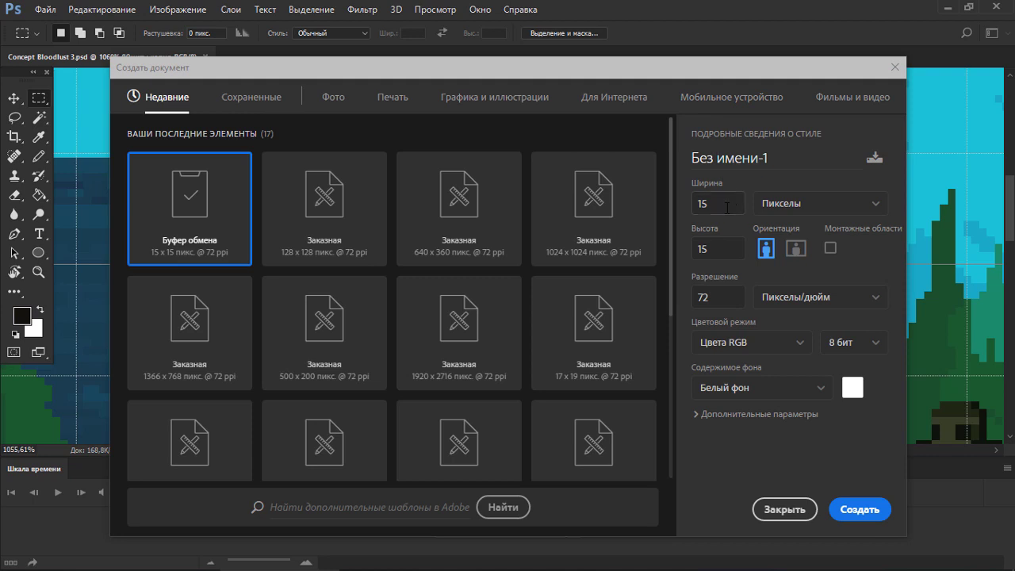
left_click(804, 513)
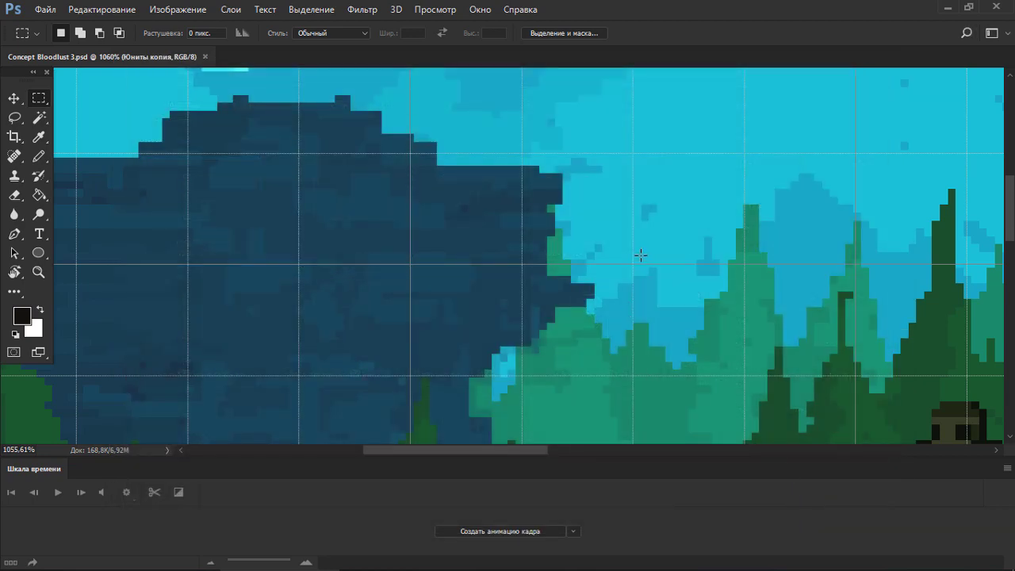
Turn on the pixel grid over the masked soldier sprites.
left_click_drag(596, 267, 555, 265)
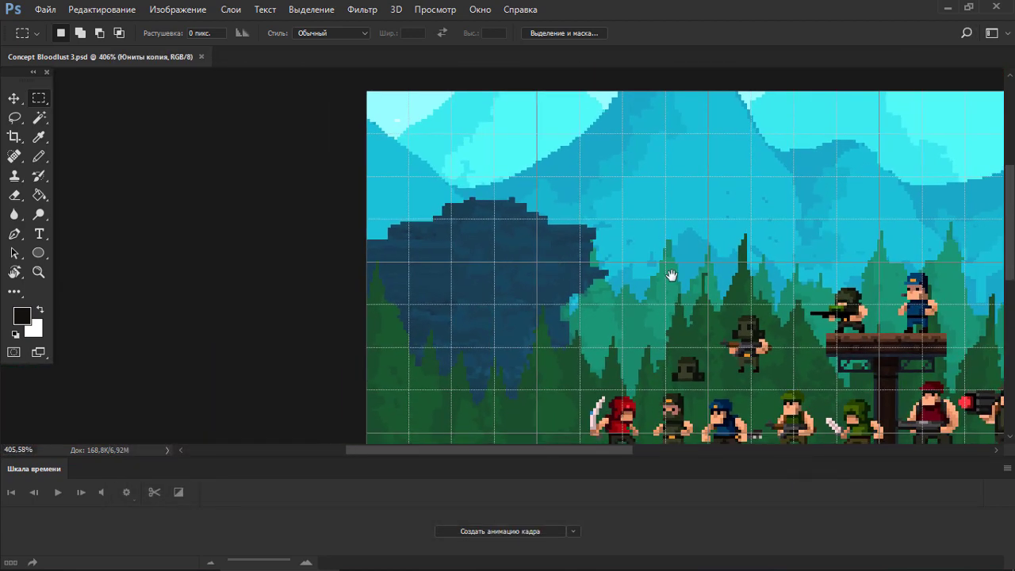
left_click_drag(672, 275, 500, 224)
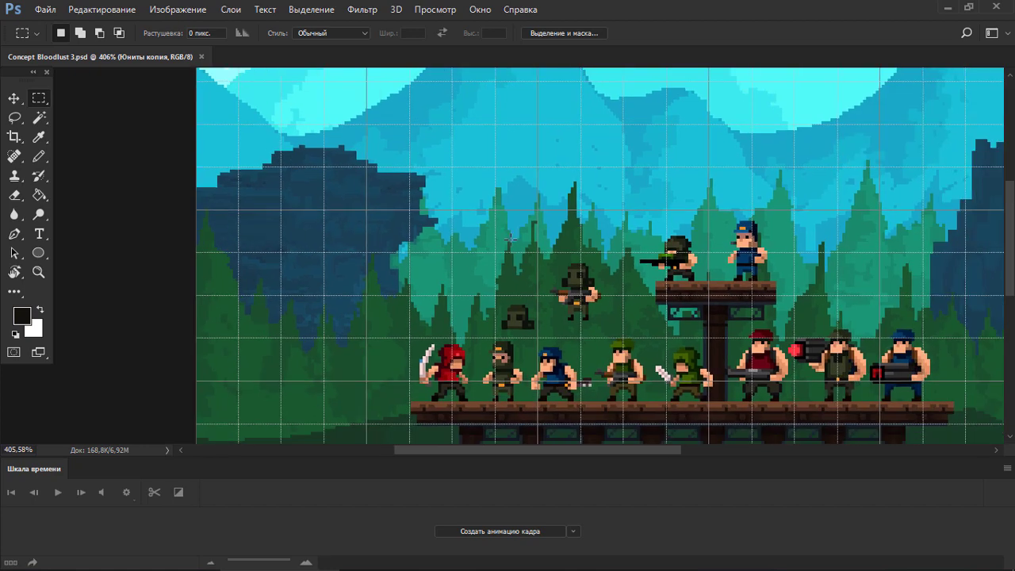
left_click_drag(518, 231, 508, 186)
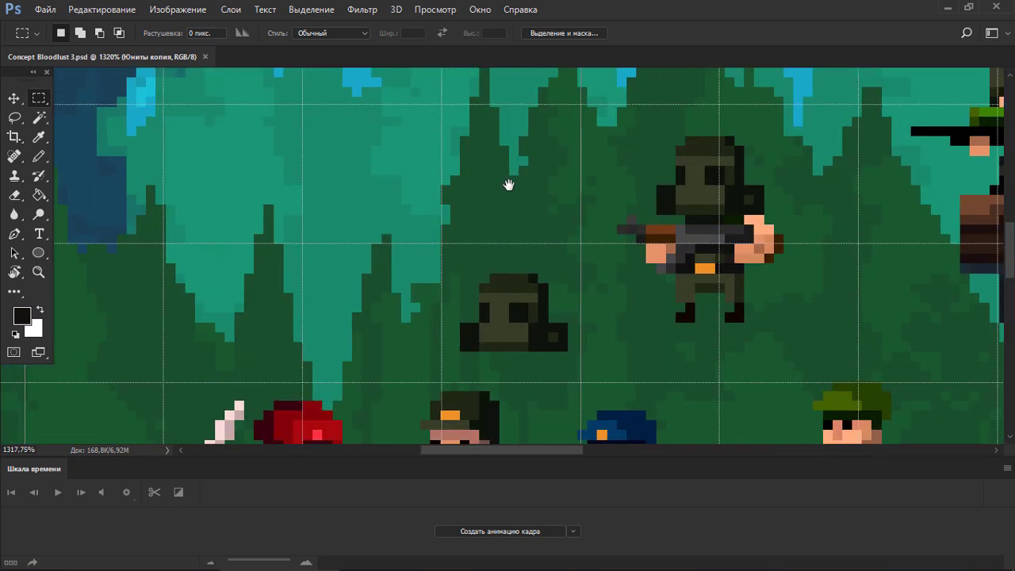
left_click(427, 6)
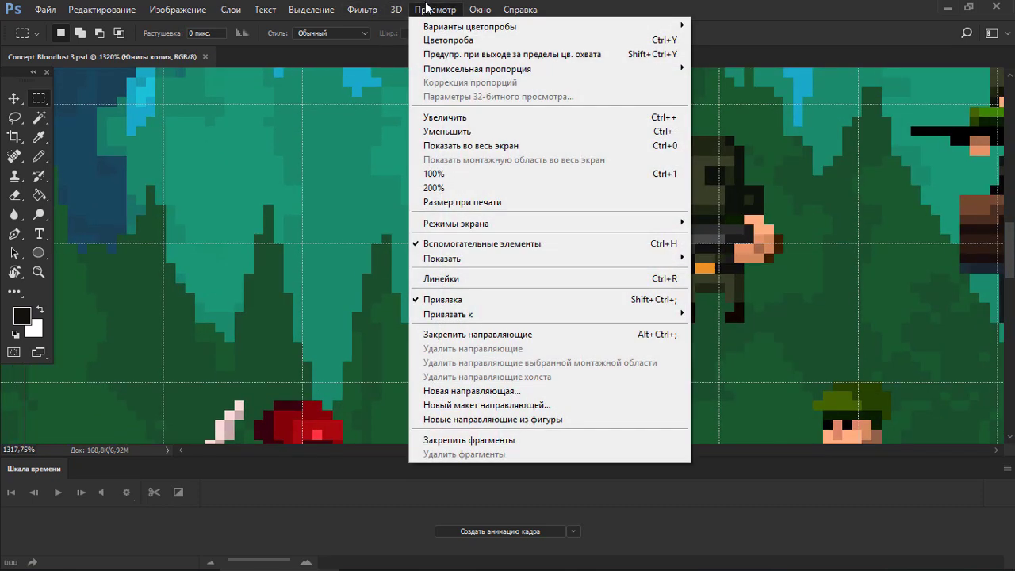
mouse_move(459, 259)
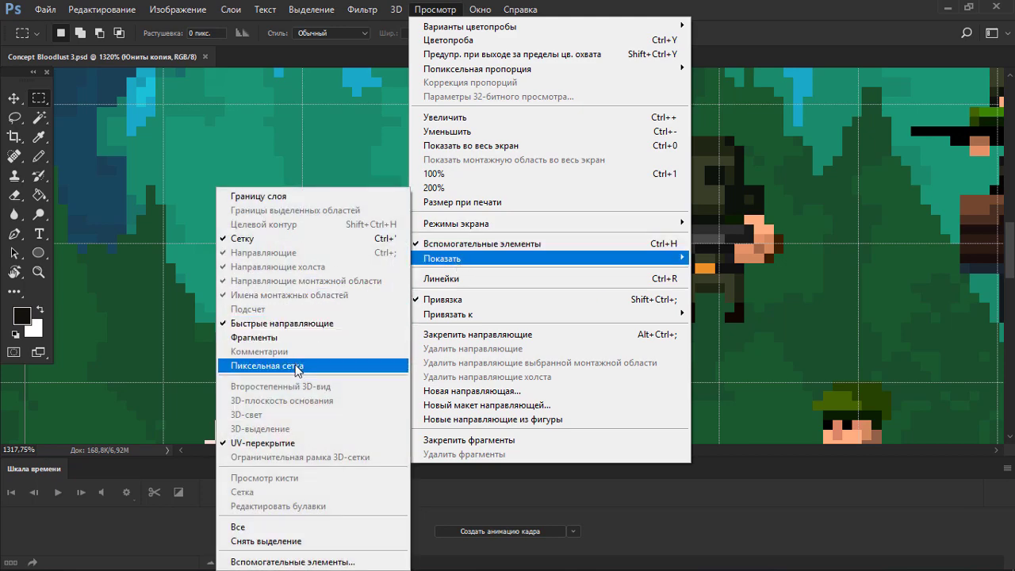
left_click(295, 366)
scroll(636, 198, "up", 3)
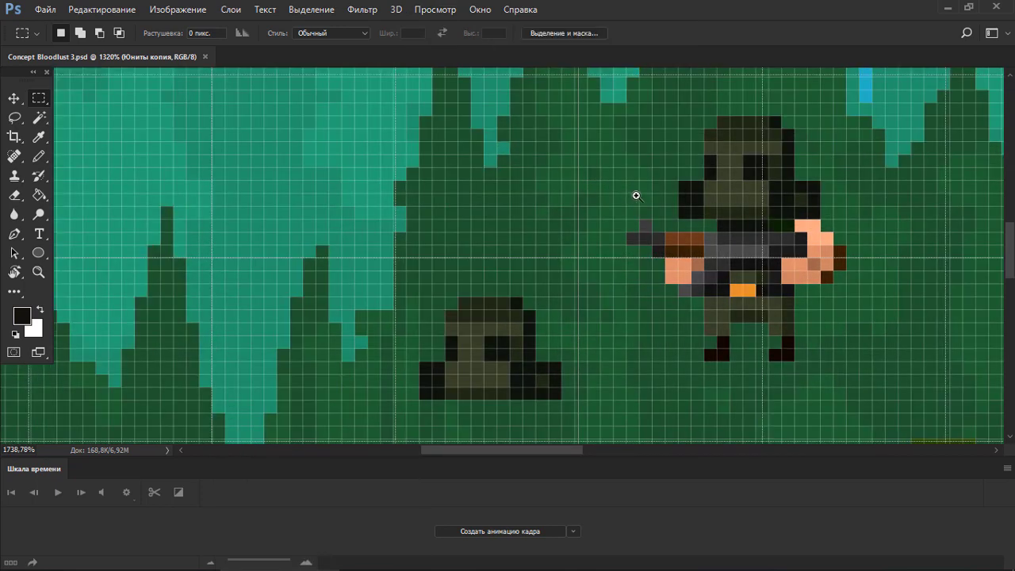
scroll(610, 211, "down", 2)
scroll(612, 212, "up", 1)
mouse_move(594, 199)
left_mouse_down()
mouse_move(566, 207)
mouse_move(584, 208)
left_mouse_up()
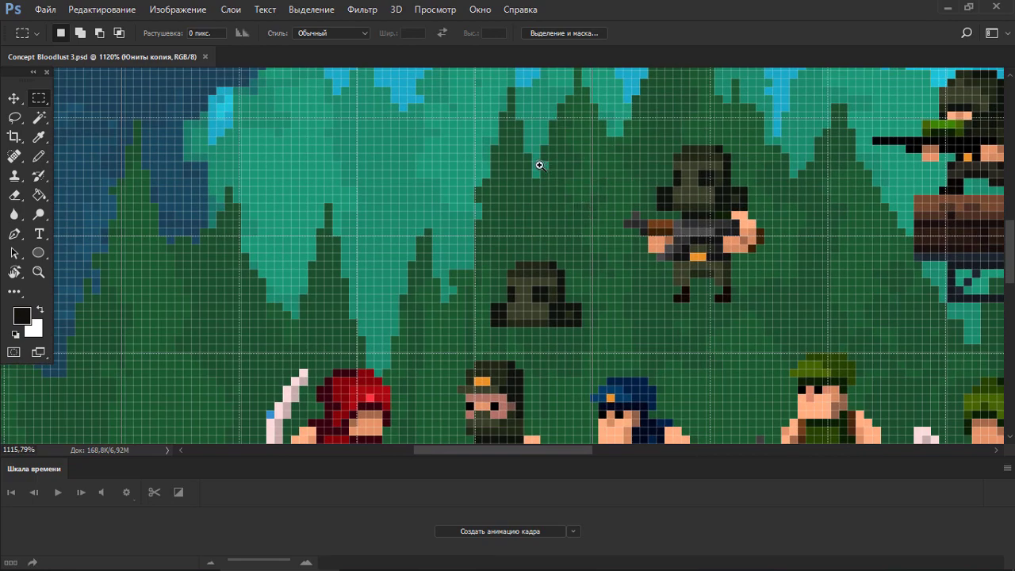
scroll(539, 164, "down", 5)
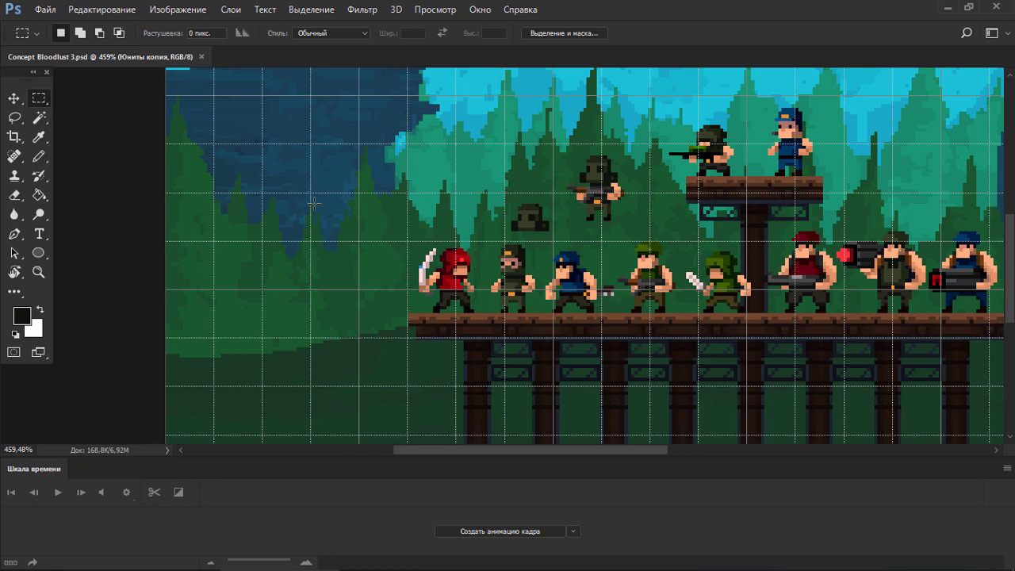
Open the preferences for guides, grid and slices.
key("ctrl+k")
key("ctrl+k")
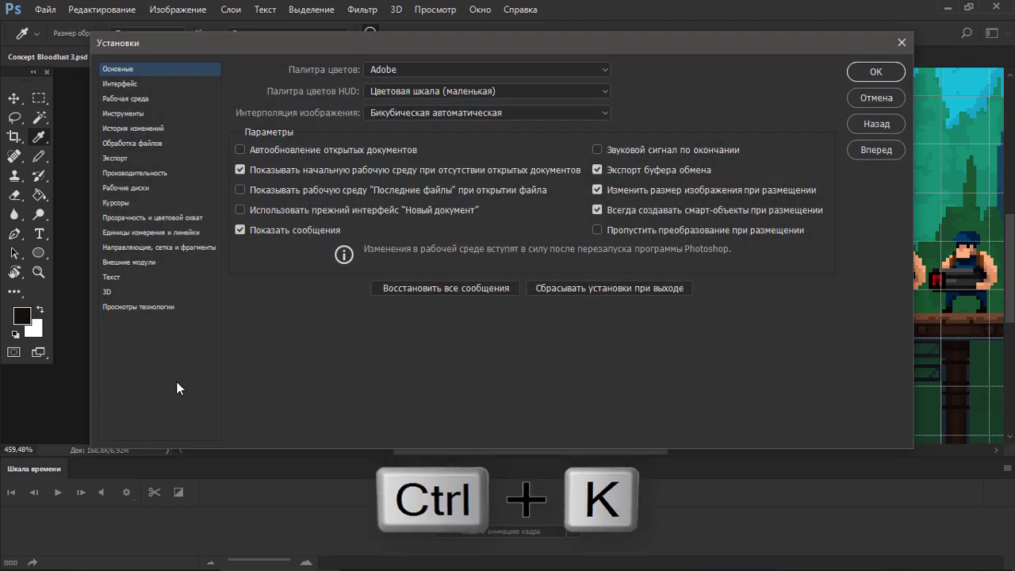
left_click(154, 249)
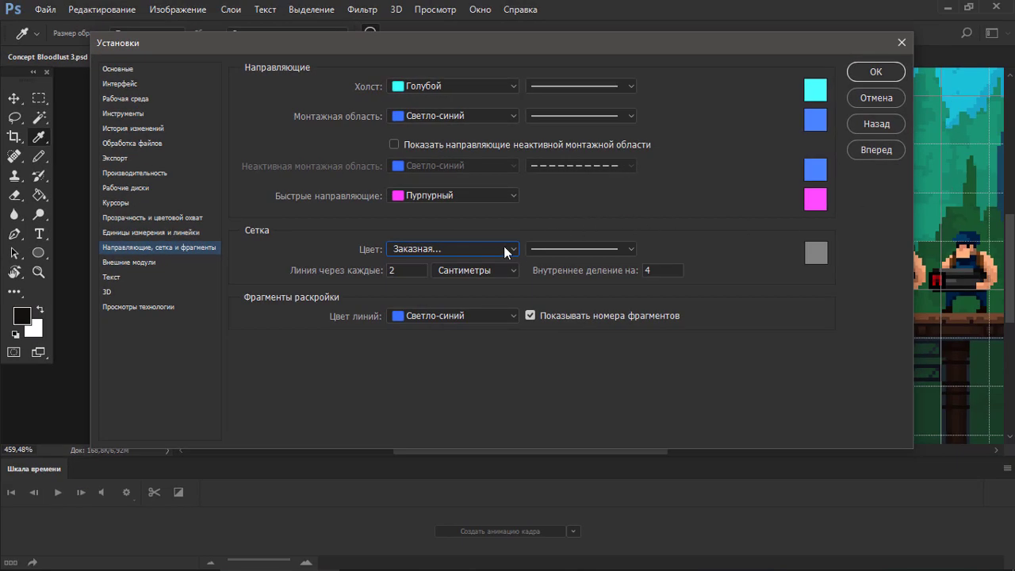
Try the light red and green presets as the grid colour.
left_click(506, 251)
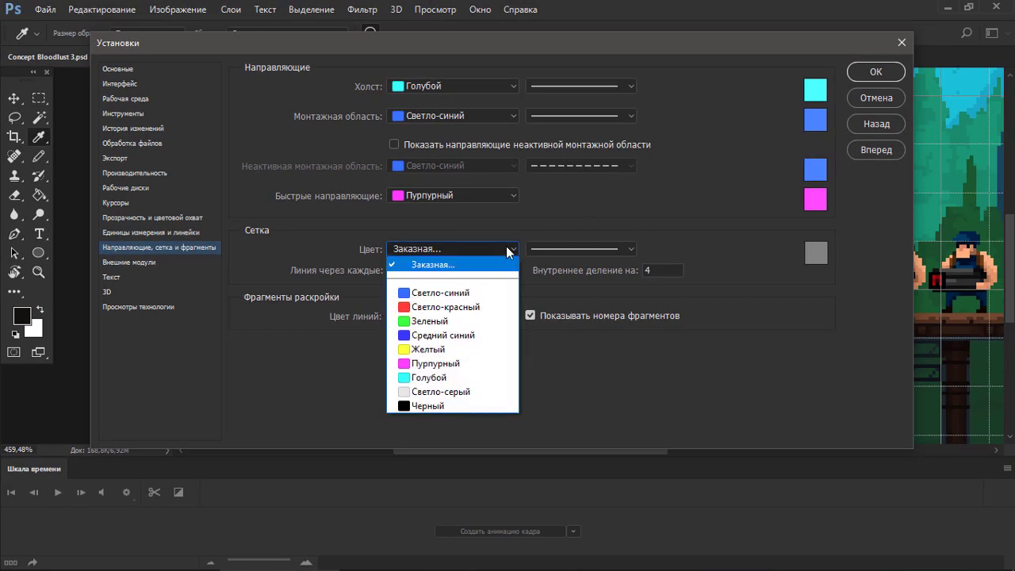
left_click(477, 308)
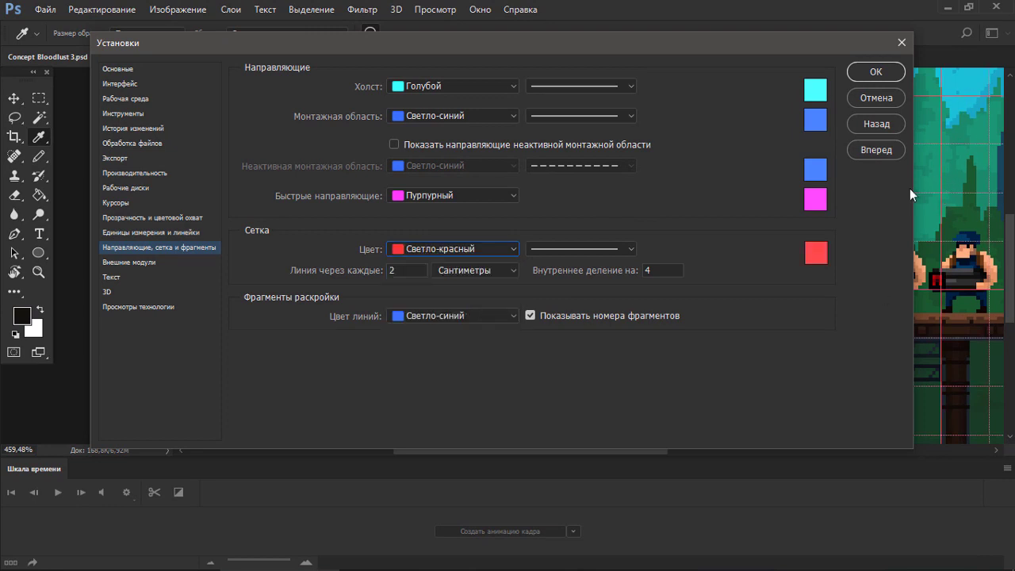
left_click(471, 254)
left_click(446, 323)
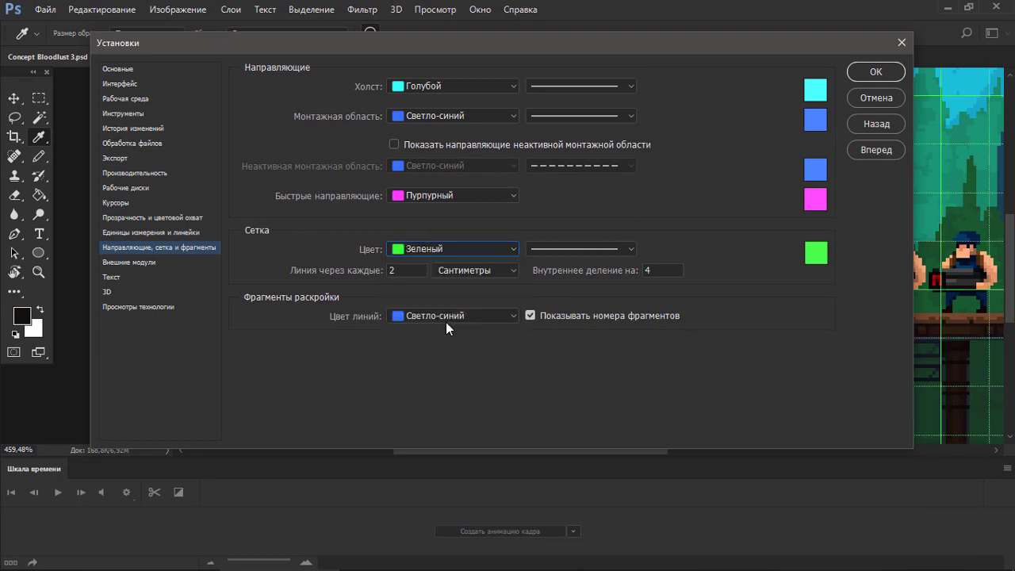
Try several custom dark shades for the grid in the colour picker and accept black (000000).
left_click(812, 255)
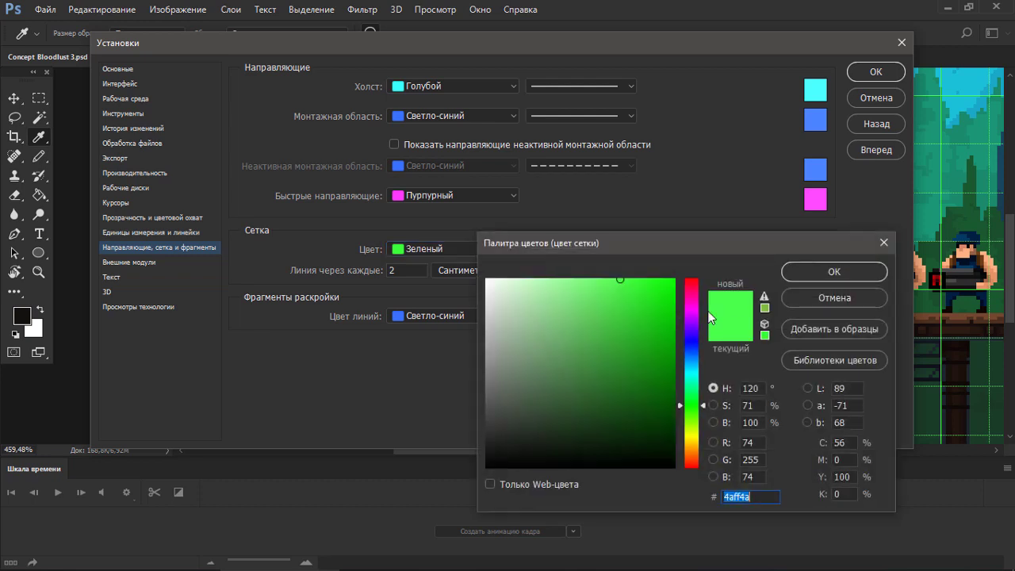
left_click(562, 341)
left_click(631, 372)
left_click(617, 406)
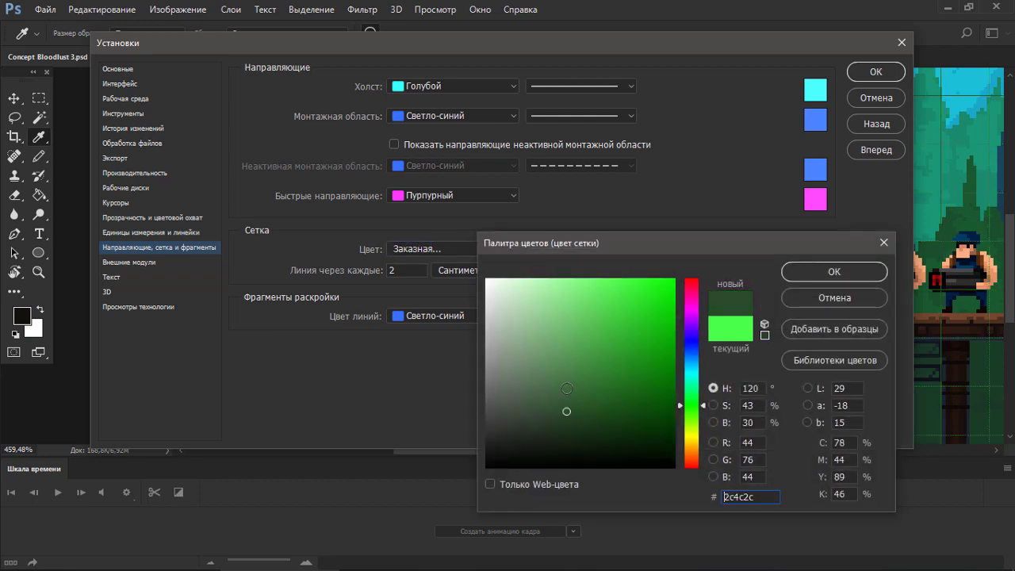
left_click(560, 341)
left_click_drag(560, 369, 483, 481)
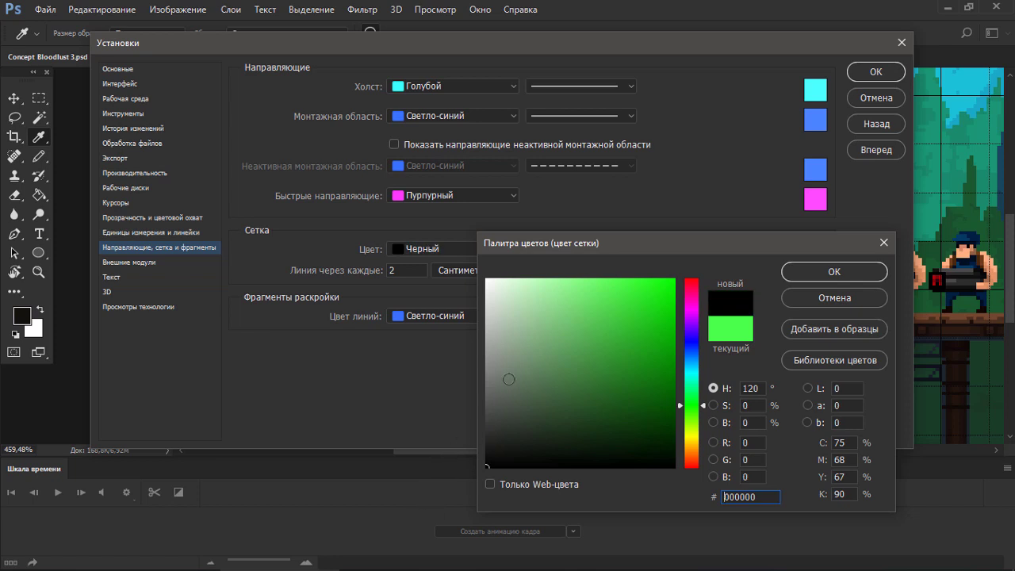
left_click(496, 366)
left_click_drag(525, 369, 482, 476)
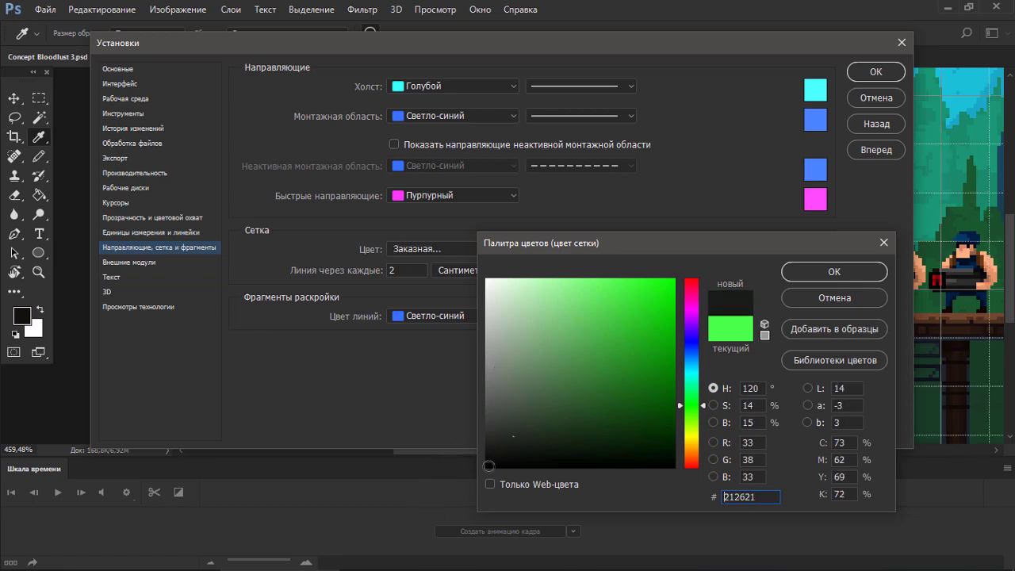
left_click(816, 273)
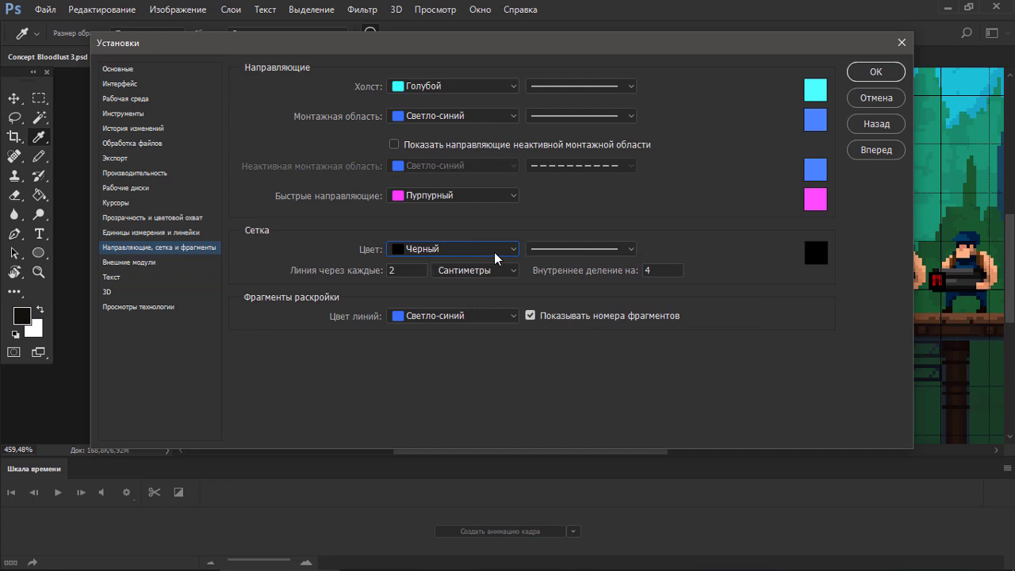
Set the grid colour to light grey and the gridline spacing to every 1 pixel.
left_click(475, 249)
left_click(454, 392)
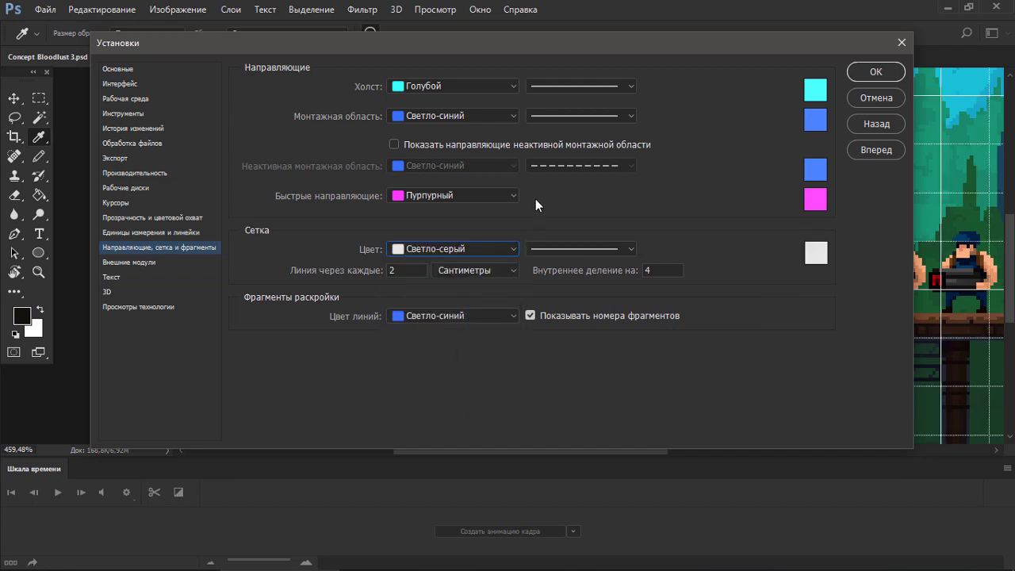
double_click(407, 271)
type("1")
left_click(477, 267)
left_click(481, 284)
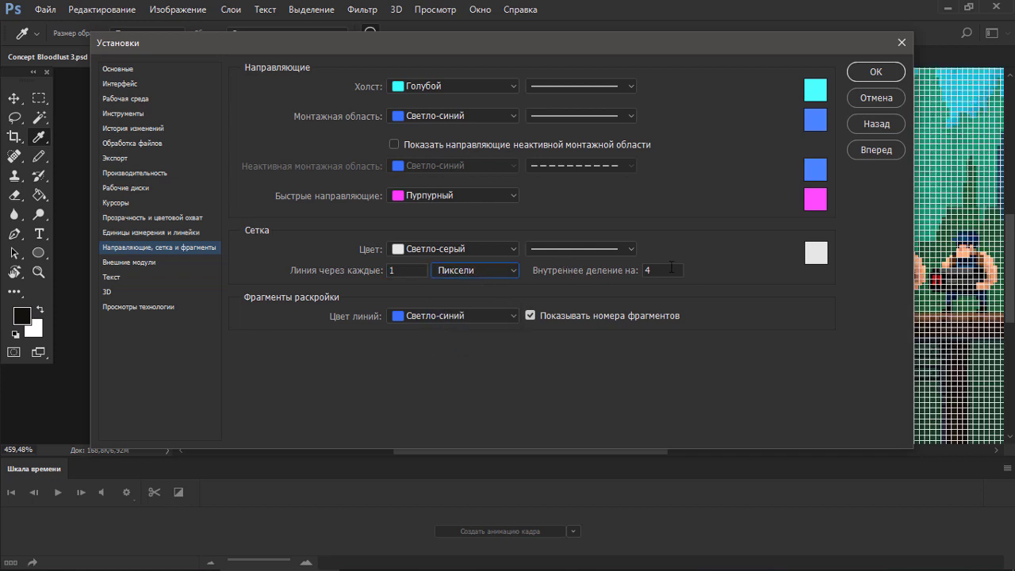
Set the grid subdivisions to 1 and the gridline spacing to every 32 pixels.
double_click(650, 269)
type("0")
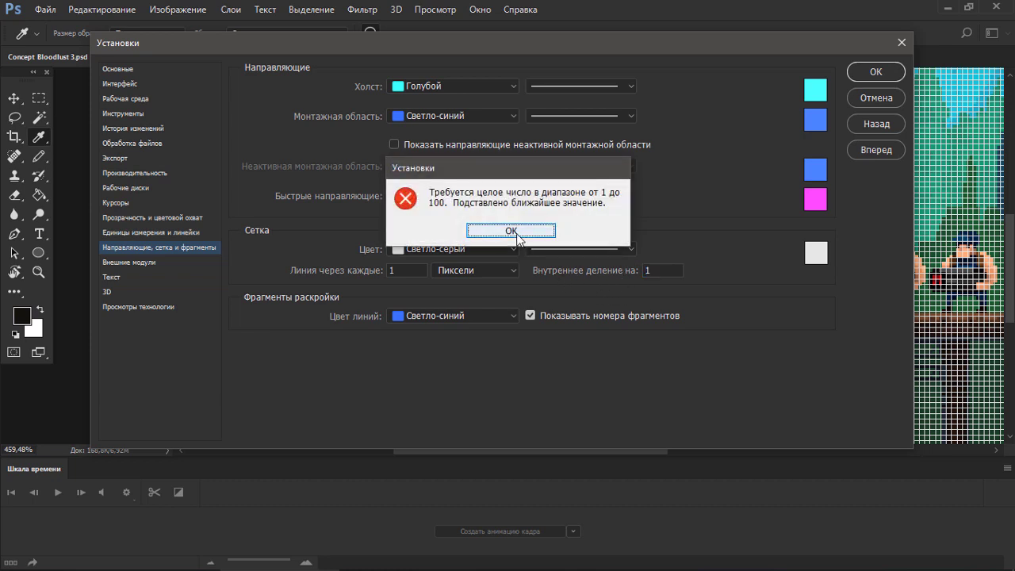
left_click(514, 231)
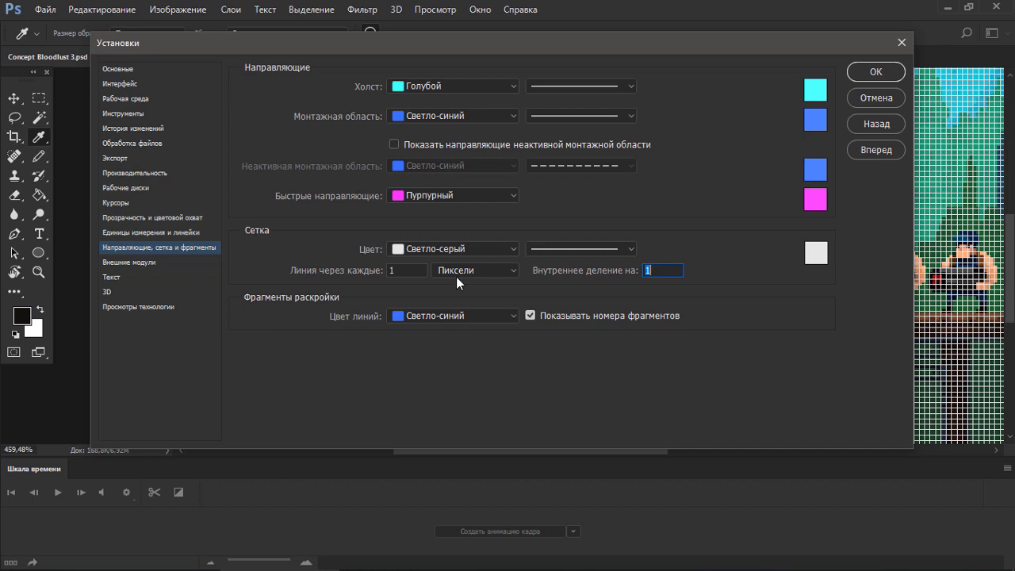
double_click(408, 268)
type("32")
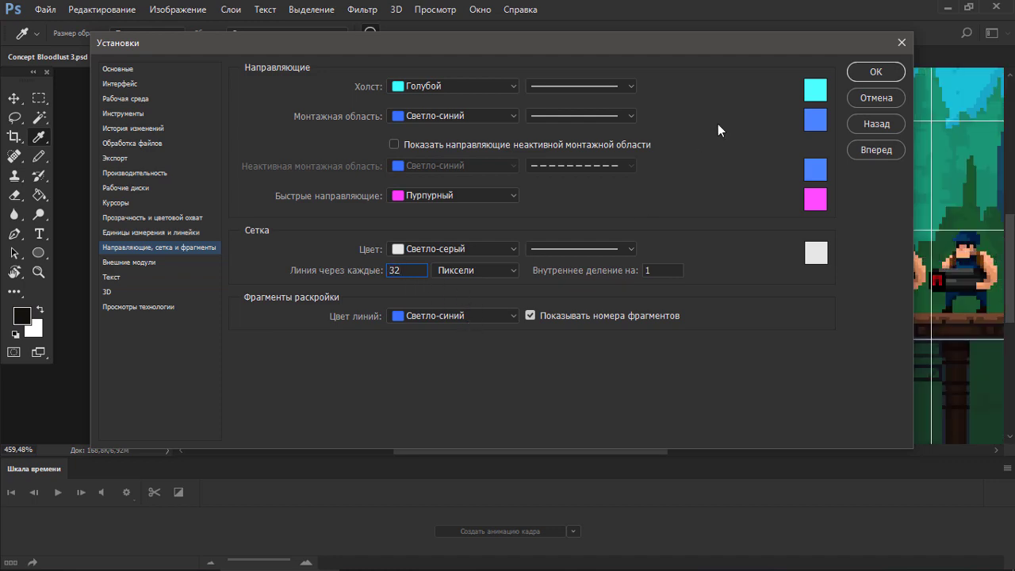
left_click_drag(711, 52, 467, 71)
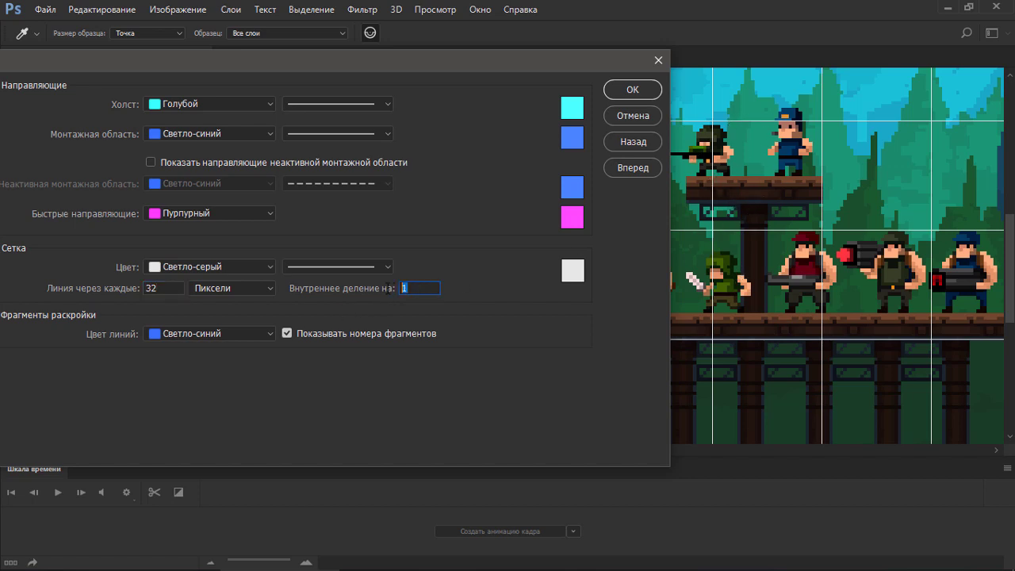
Compare the grid with 2 and 1 subdivisions and settle on 2.
type("2")
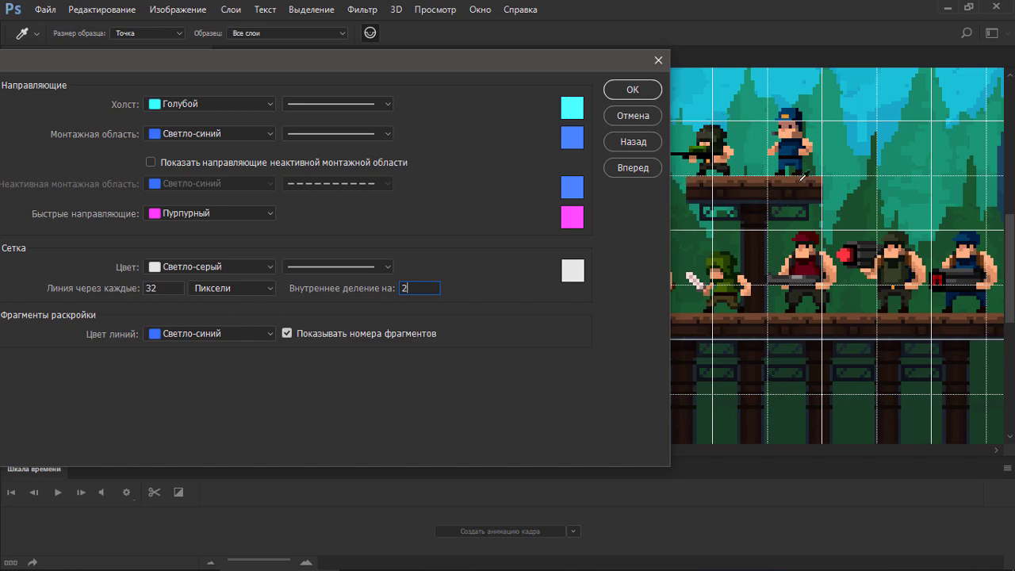
type("1")
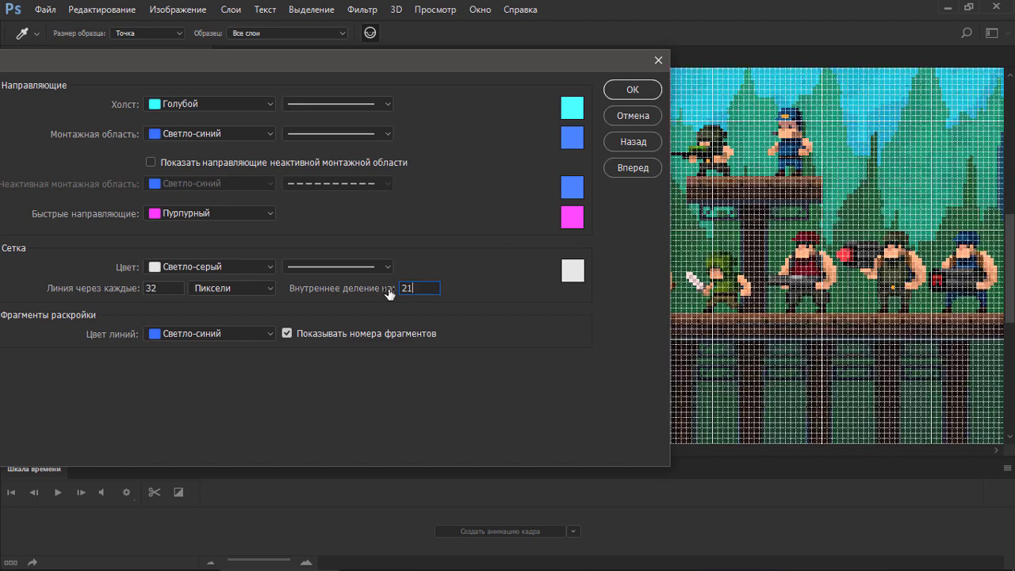
double_click(419, 288)
type("1")
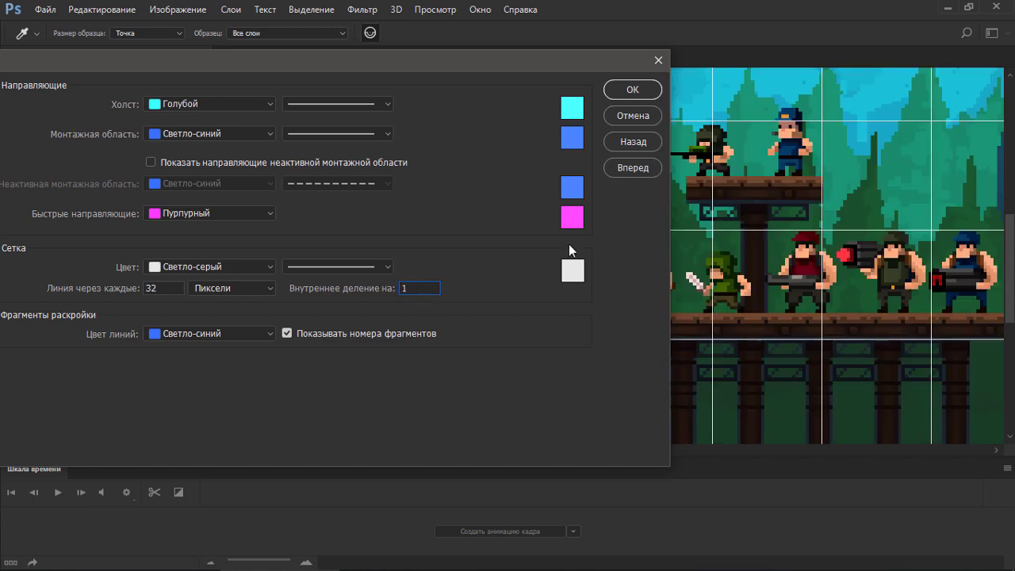
left_click(349, 288)
type("2")
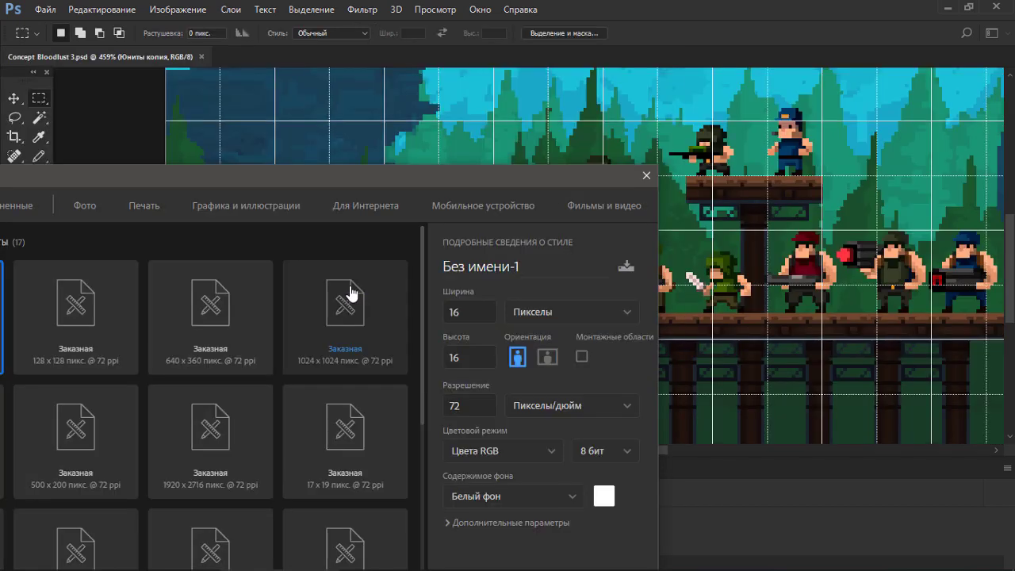
Check the size of snapped selections one and two subdivisions wide in the new document settings, and clear a two-by-two selection.
left_click_drag(467, 181, 384, 326)
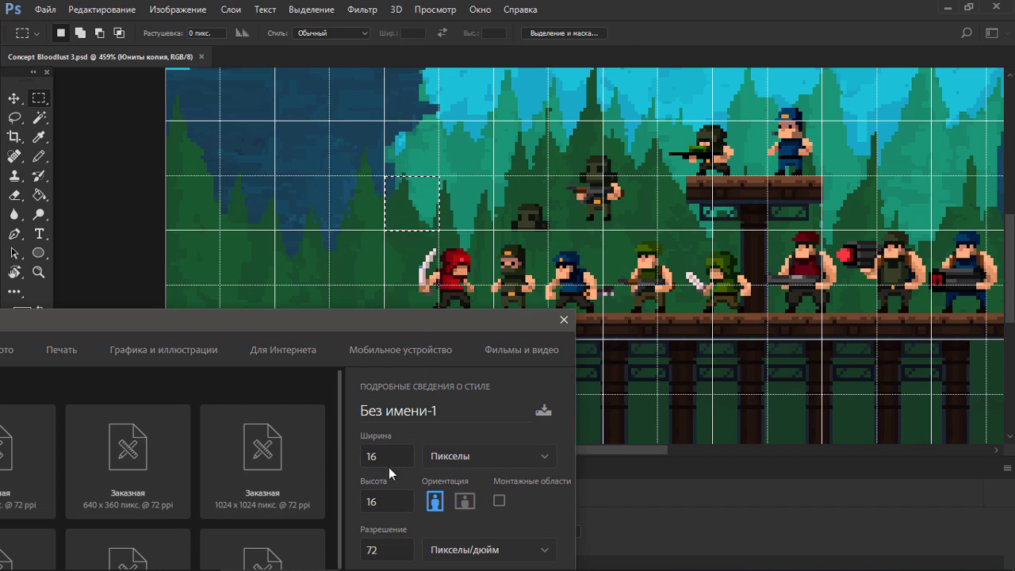
left_click(564, 320)
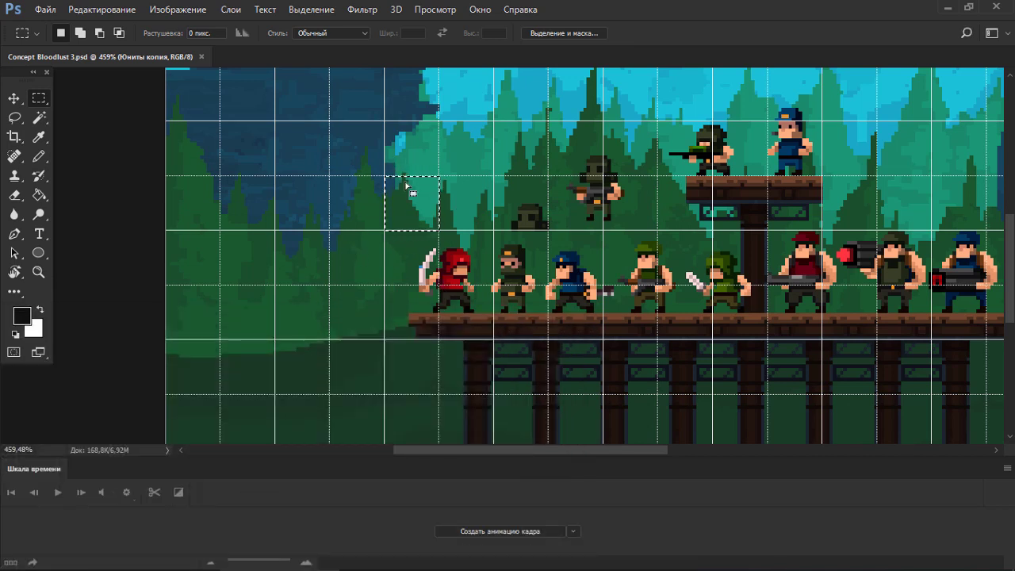
left_click_drag(385, 176, 494, 231)
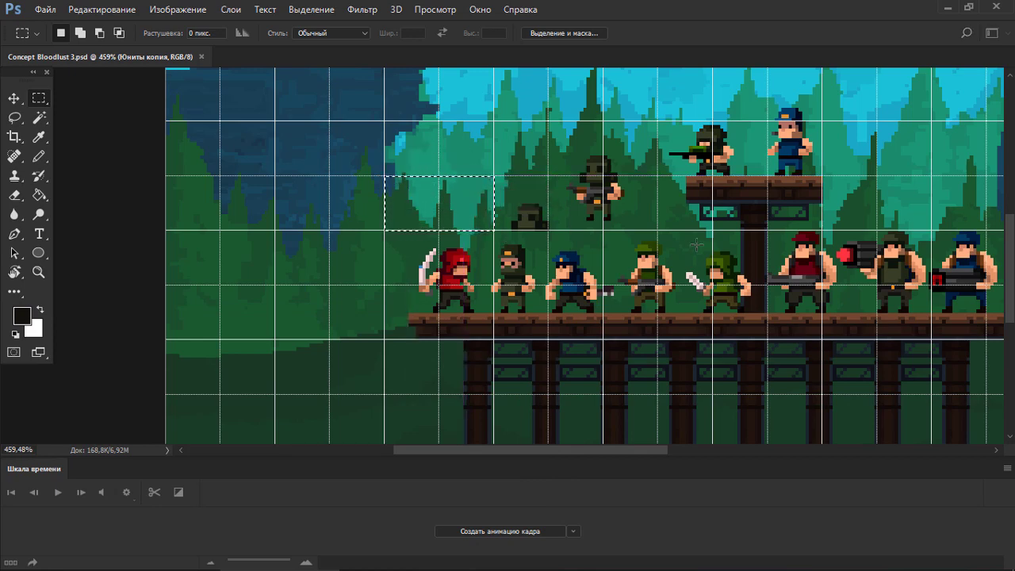
key("ctrl+n")
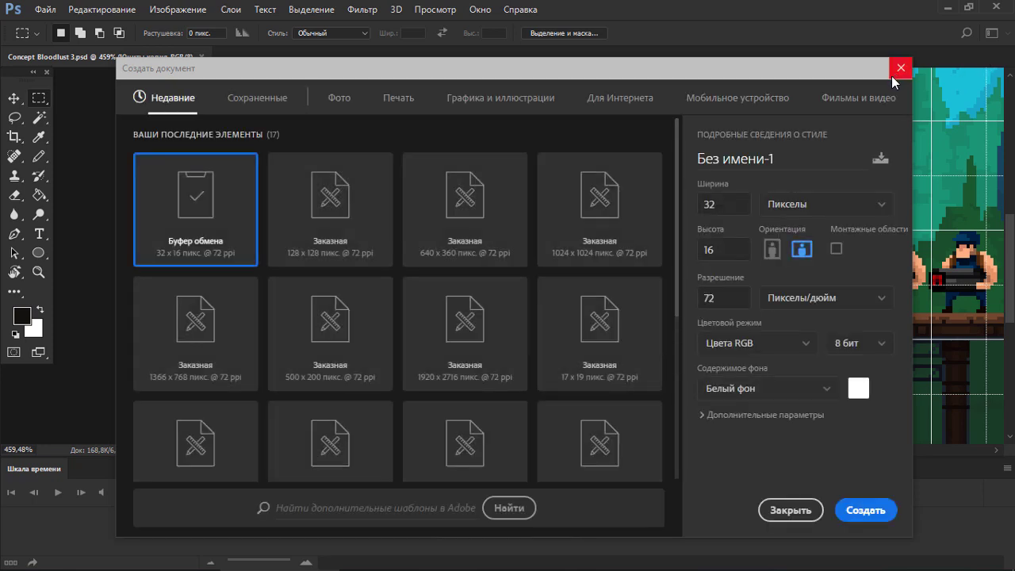
left_click(900, 68)
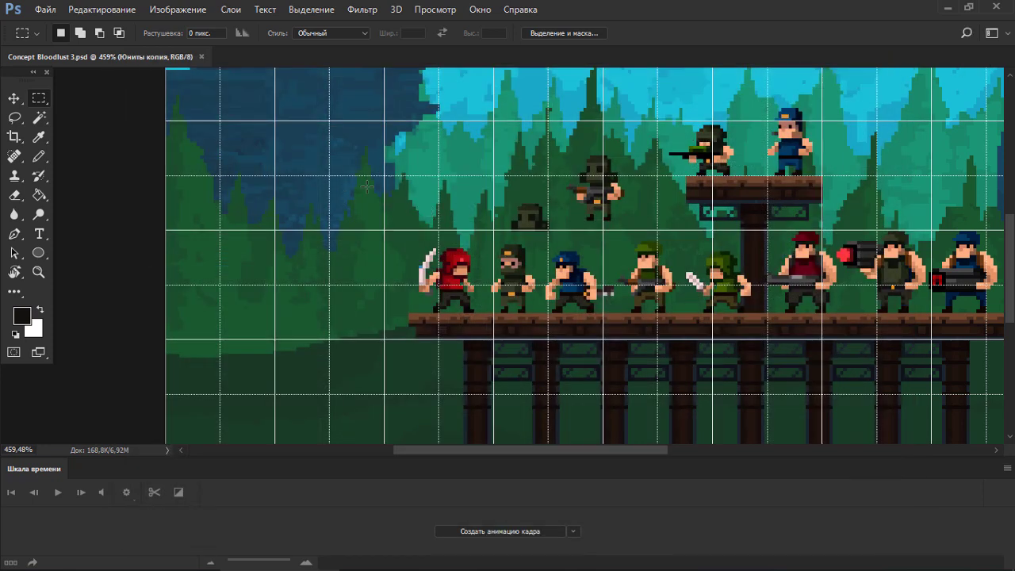
left_click_drag(384, 175, 493, 285)
key("ctrl+d")
Set the gridline spacing to every 128 pixels with 4 subdivisions and accept the grid preferences.
key("i")
key("ctrl+k")
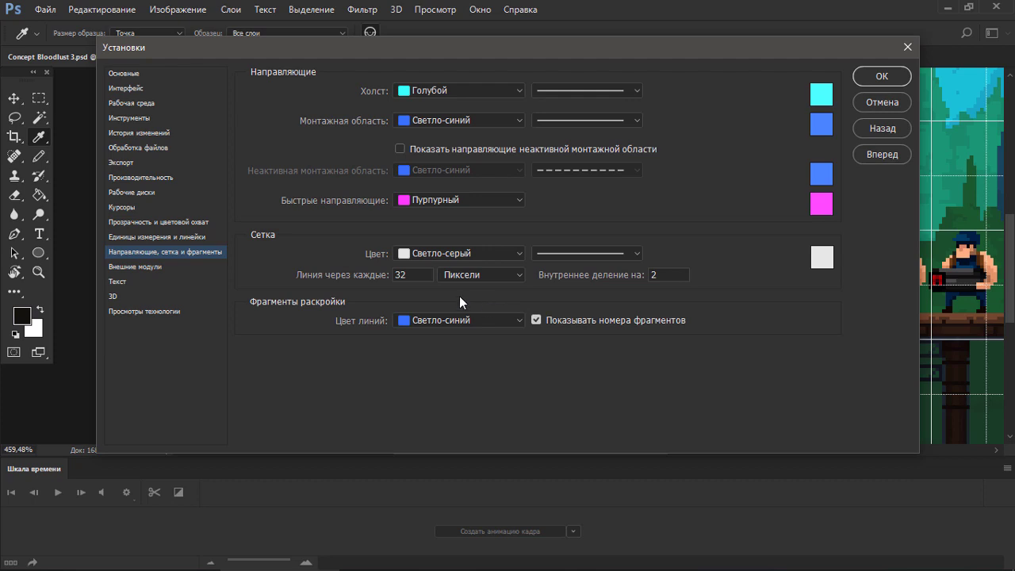
left_click(372, 279)
type("128")
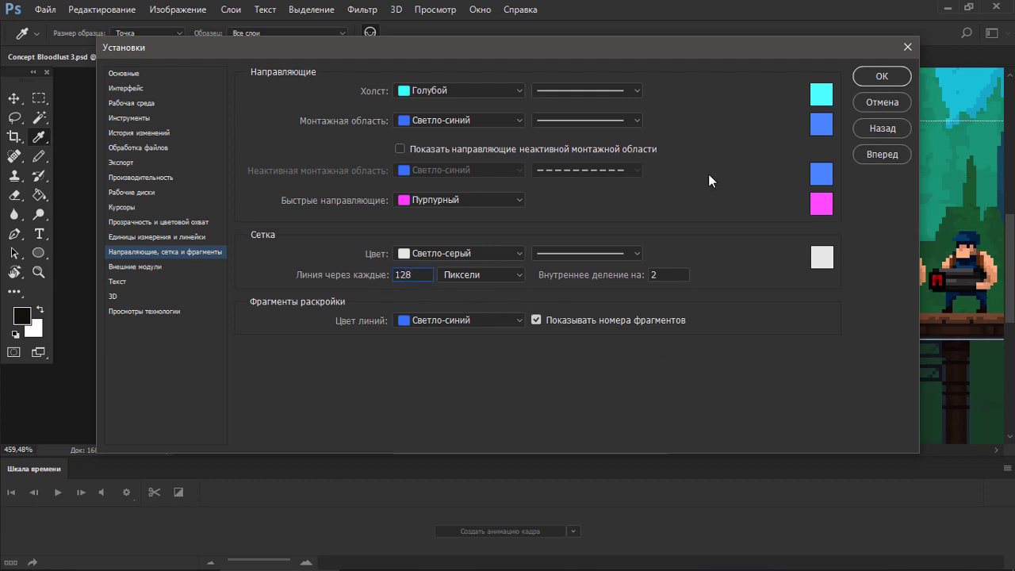
left_click_drag(692, 53, 482, 70)
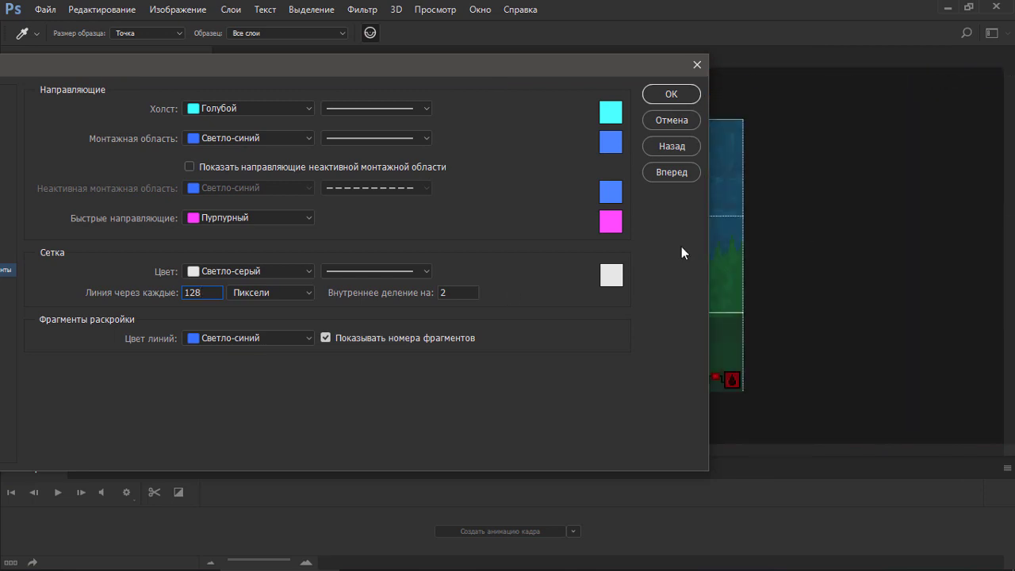
left_click(445, 292)
type("4")
left_click_drag(532, 77, 408, 75)
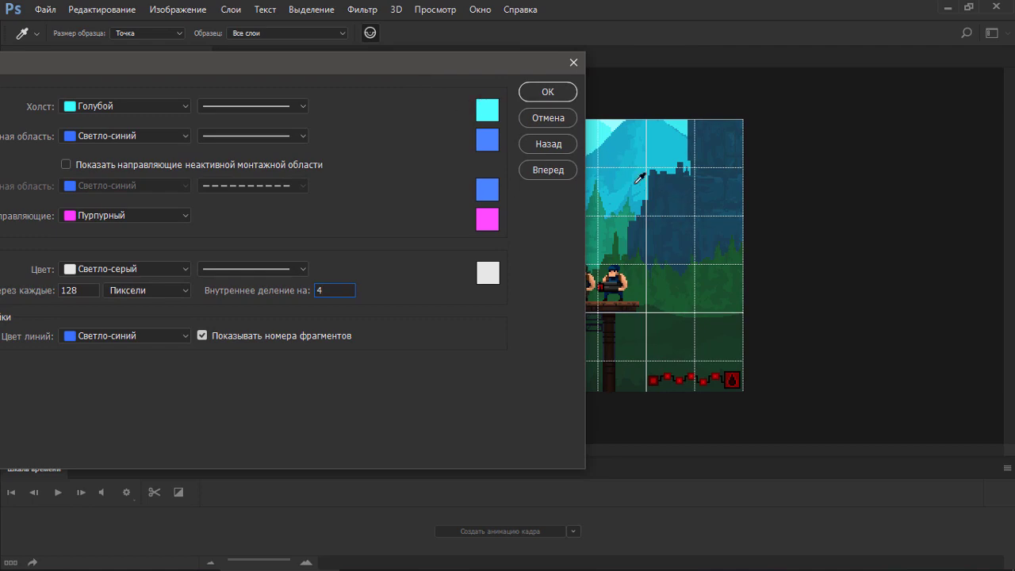
left_click(546, 92)
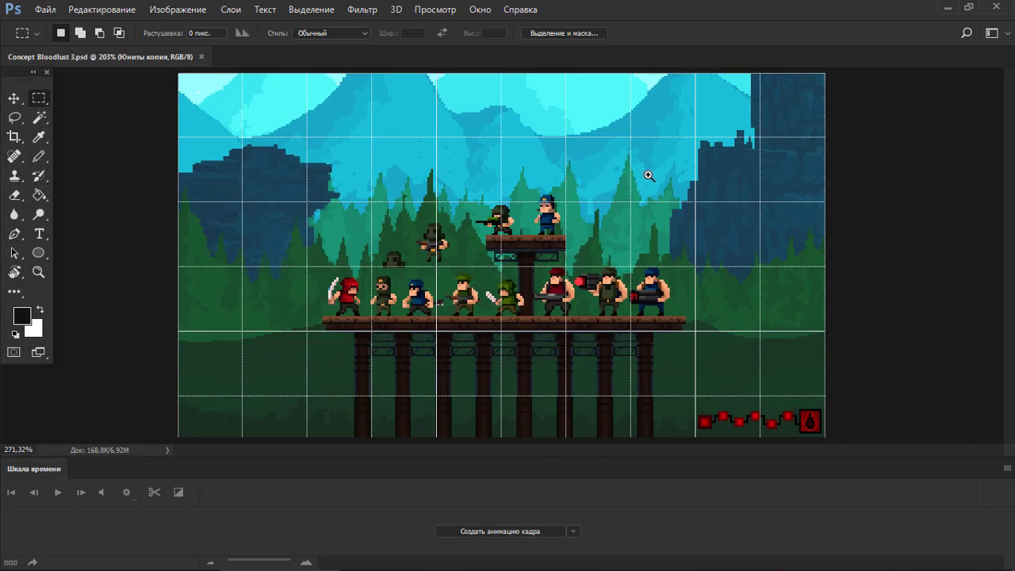
Select one grid subdivision in the sky, try to copy it and check its size in the new document settings without creating one.
scroll(646, 170, "up", 3)
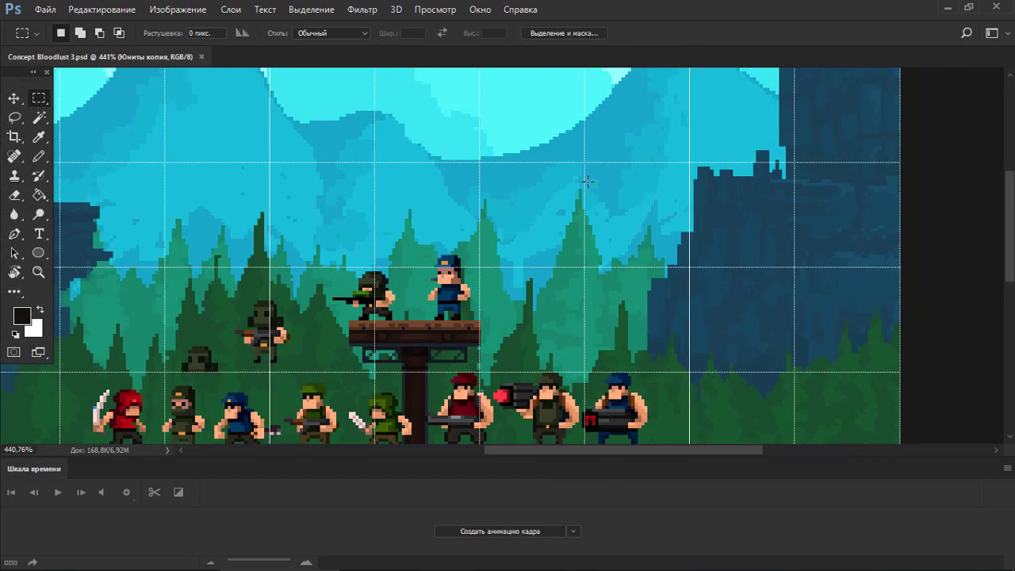
left_click_drag(586, 161, 683, 265)
key("ctrl+c")
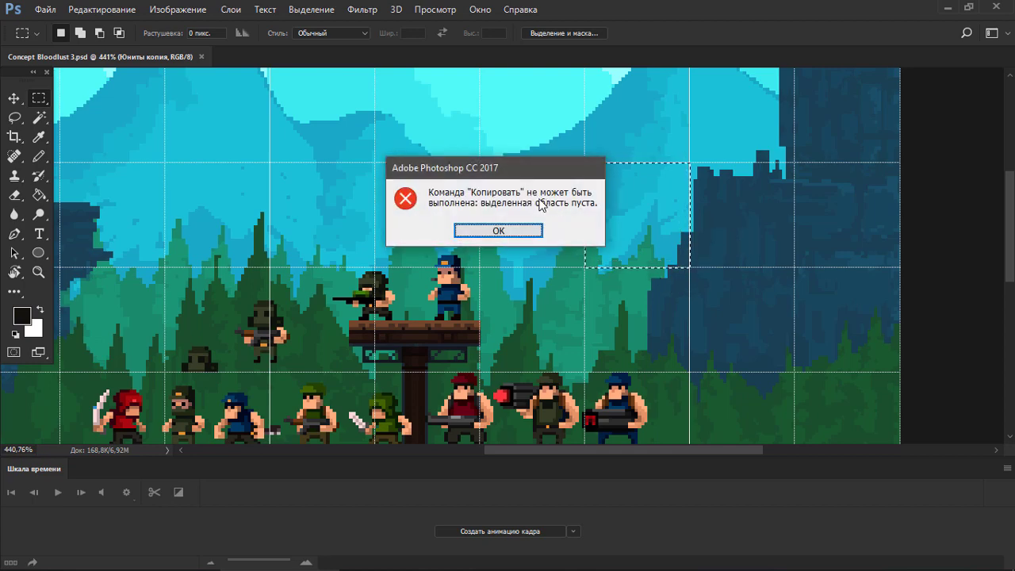
left_click(531, 229)
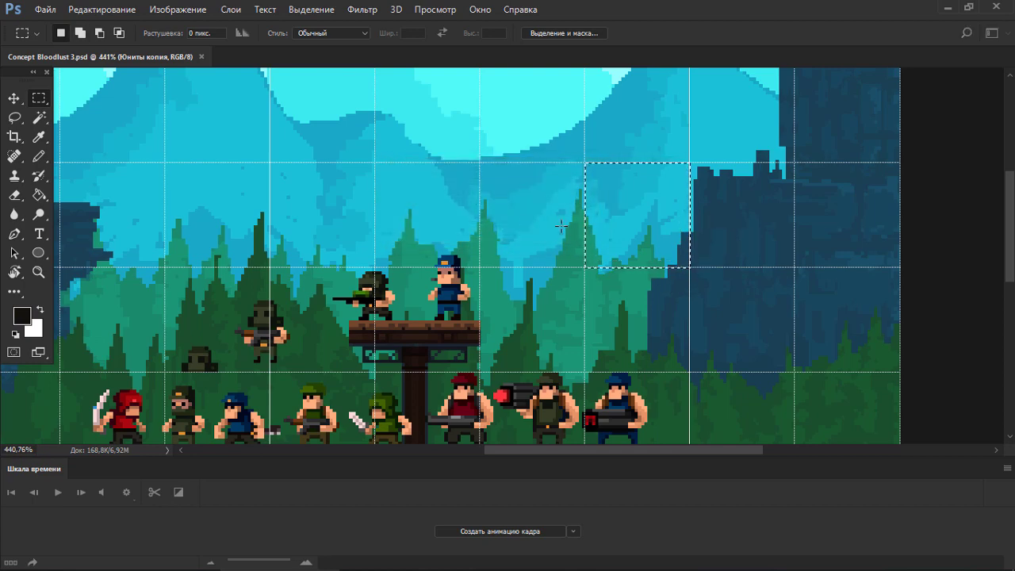
key("ctrl+n")
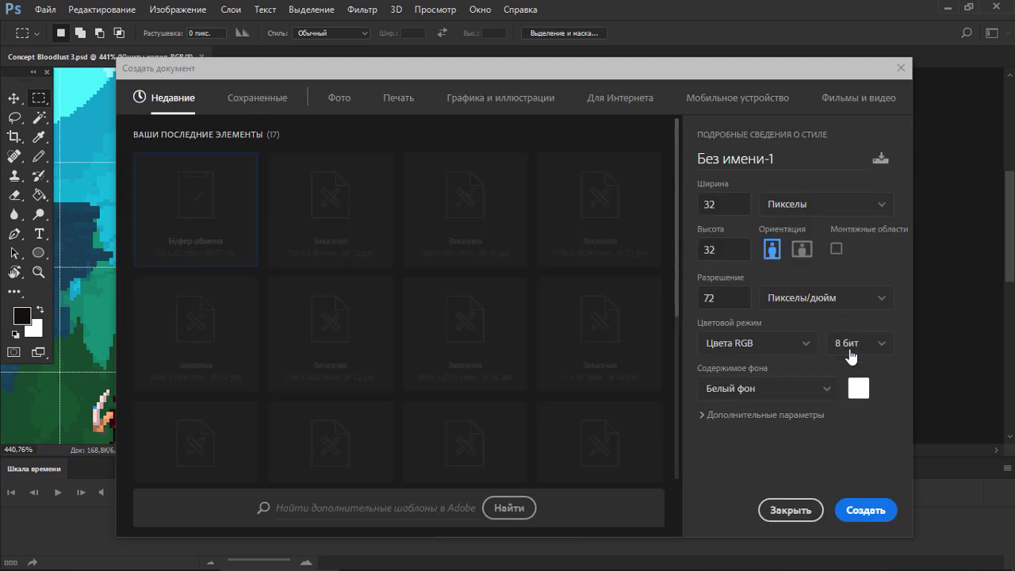
left_click(790, 510)
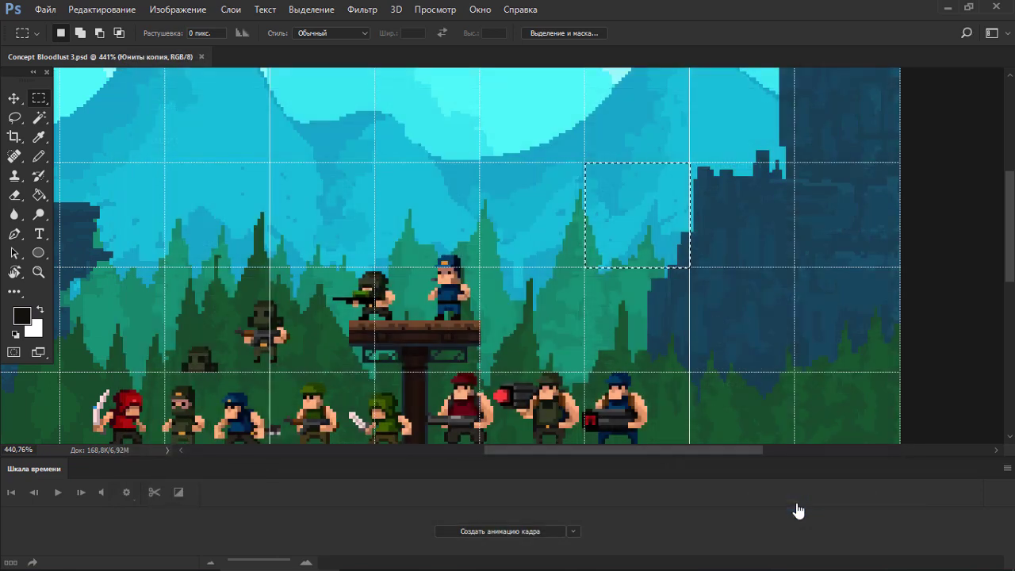
Try snapped selections along the grid two, three and four subdivisions wide, ending with a four-by-four block on the right of the artwork.
left_click_drag(794, 163, 584, 266)
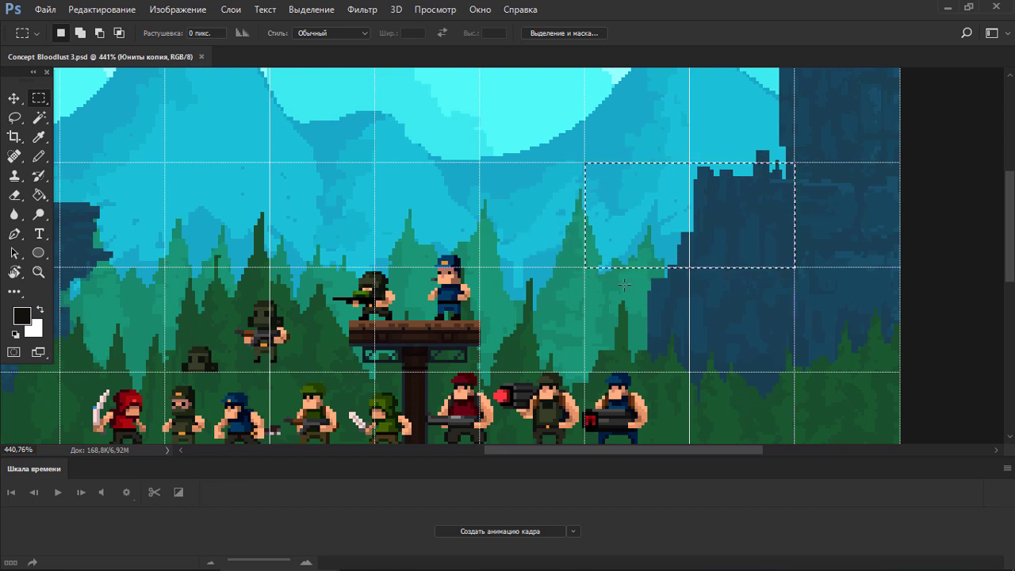
left_click_drag(900, 267, 794, 163)
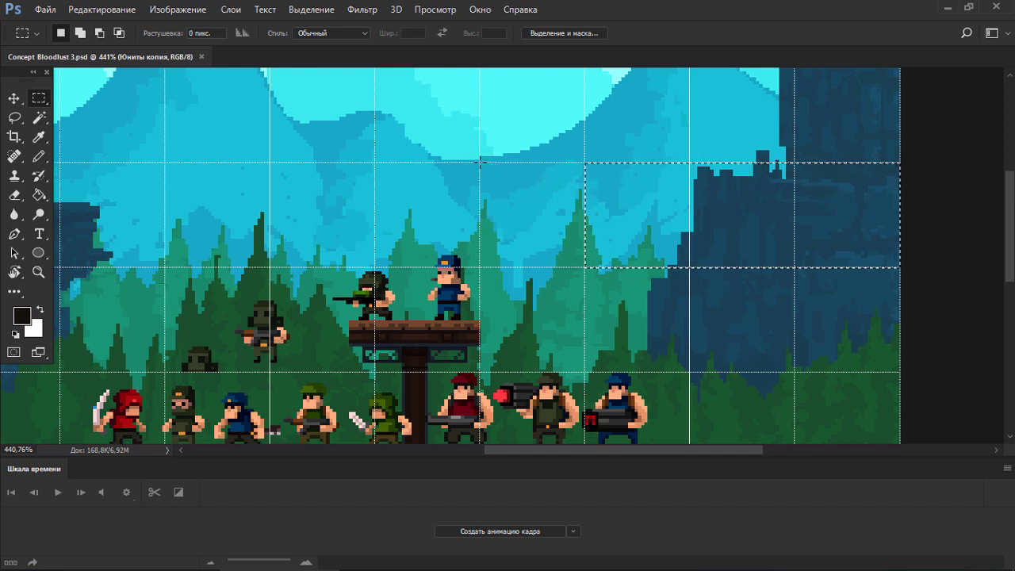
left_click_drag(481, 163, 903, 268)
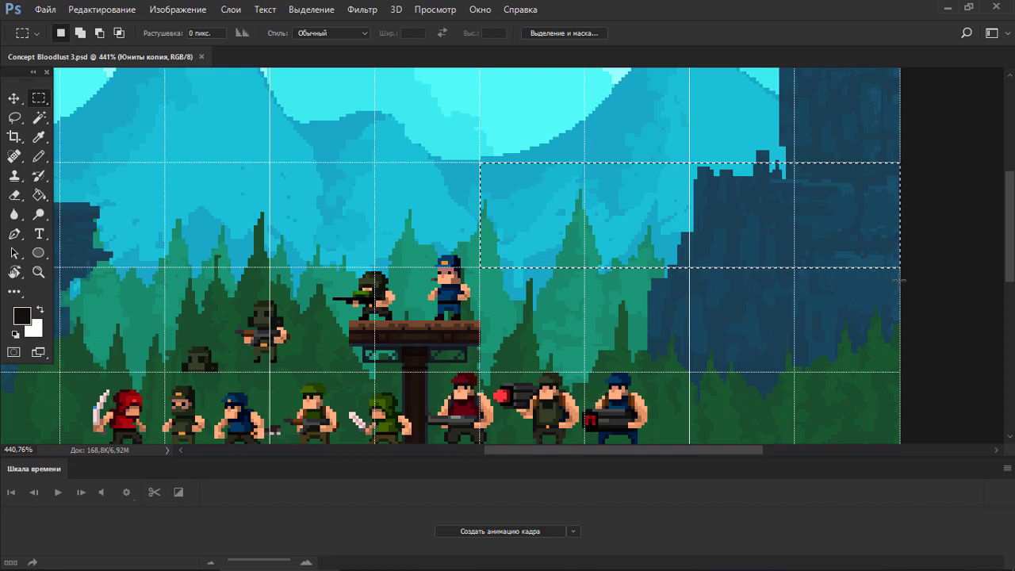
scroll(575, 197, "down", 2)
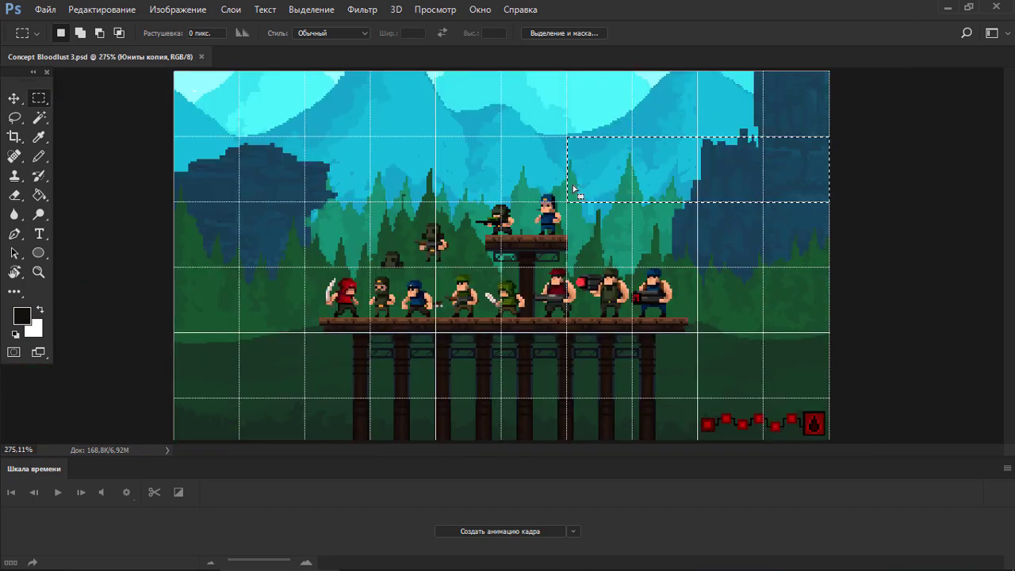
left_click_drag(563, 139, 830, 399)
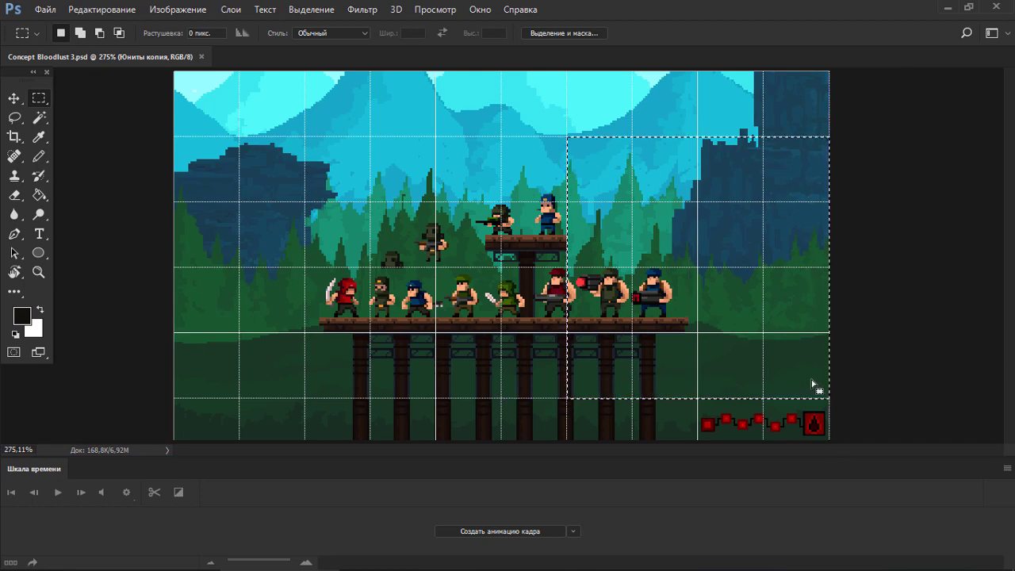
Examine the grid around the soldiers on the upper platform at high magnification and across the whole scene.
scroll(825, 372, "up", 2)
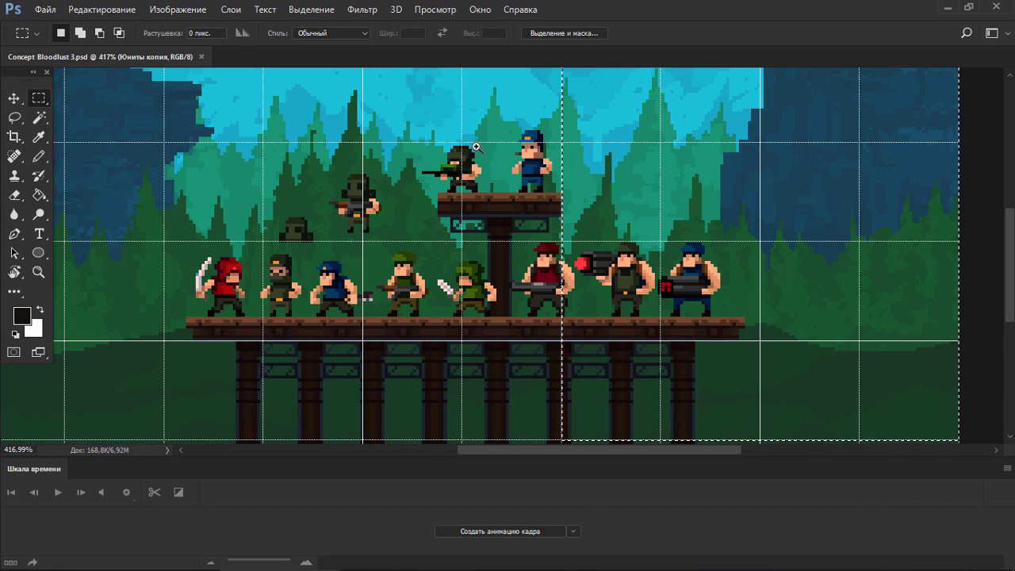
scroll(478, 150, "up", 1)
scroll(478, 151, "up", 5)
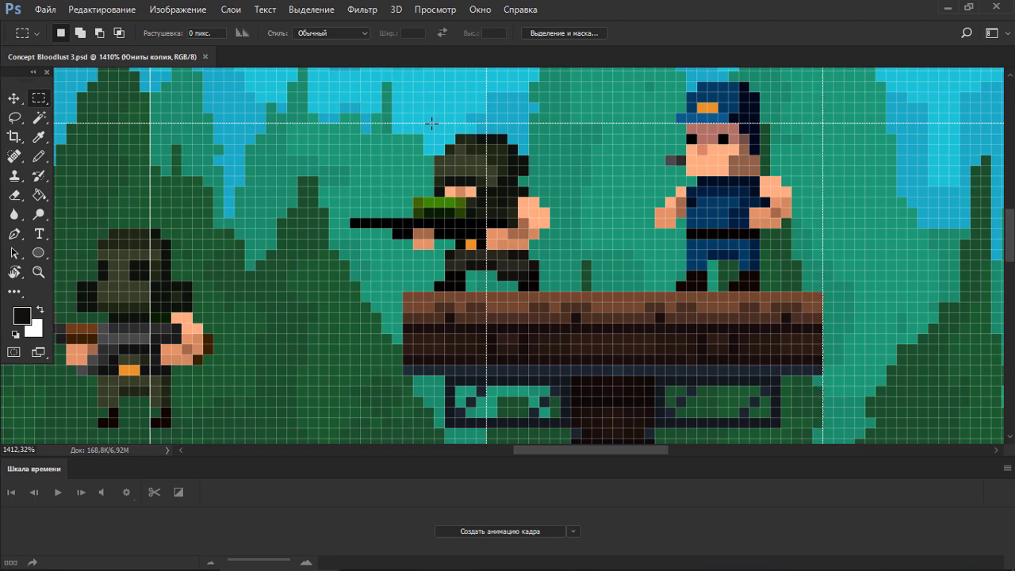
scroll(495, 154, "down", 5)
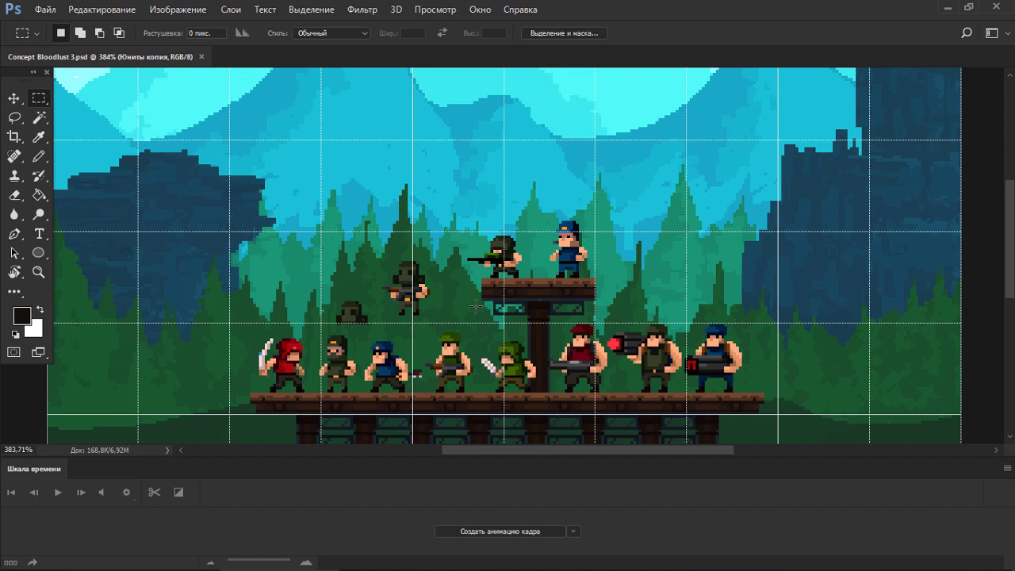
scroll(476, 307, "down", 2)
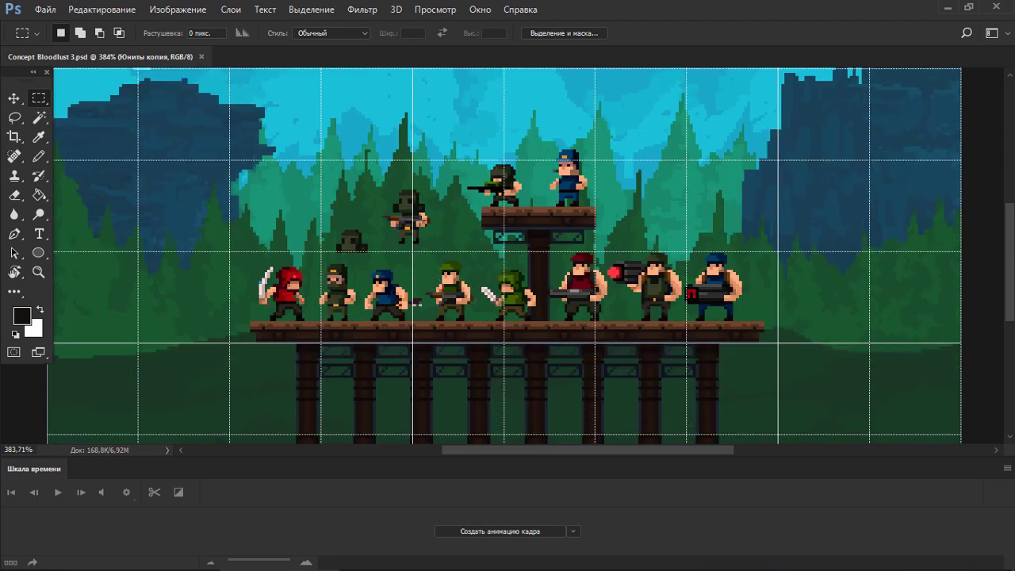
Look up the snapping targets and check the setting for snapping to gridlines.
left_click(433, 8)
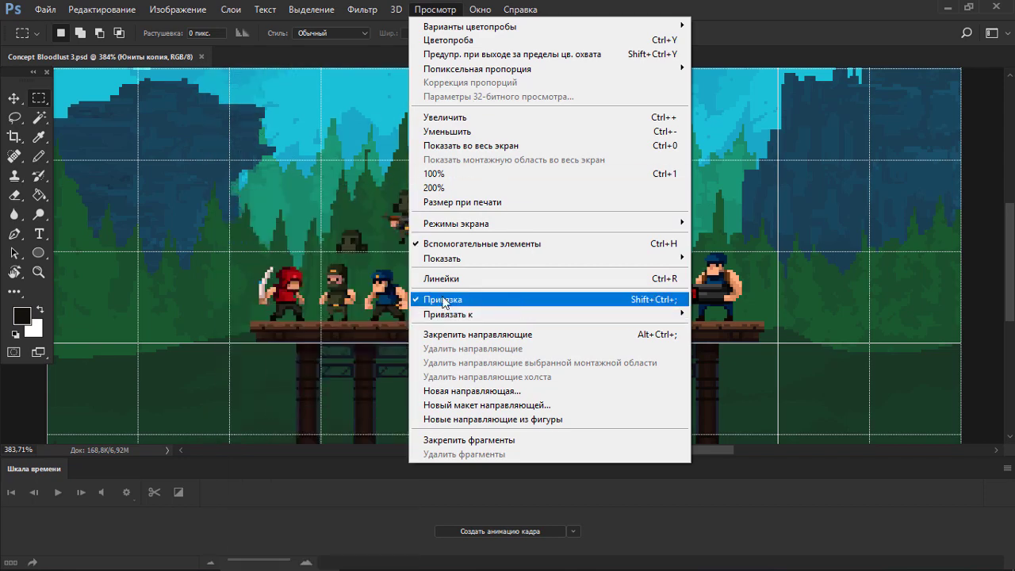
mouse_move(458, 318)
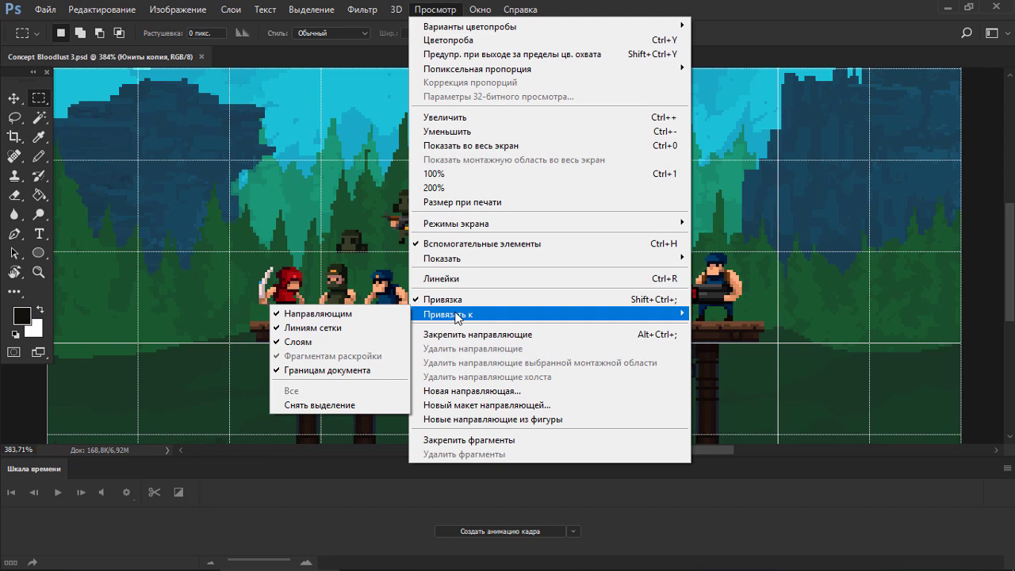
left_click(371, 328)
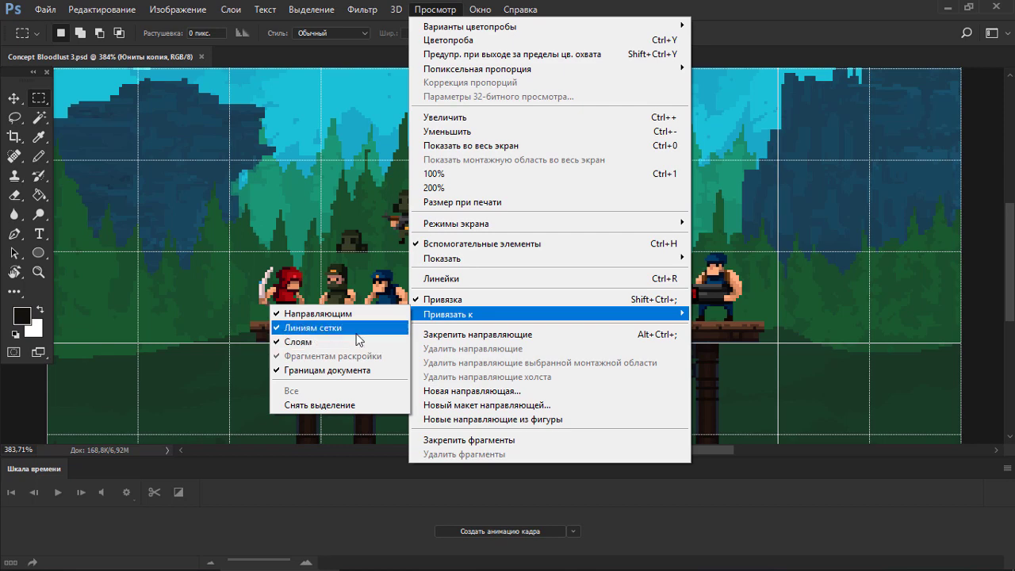
Turn off snapping to gridlines and select an area about one grid subdivision in size over the dark rock.
left_click(357, 333)
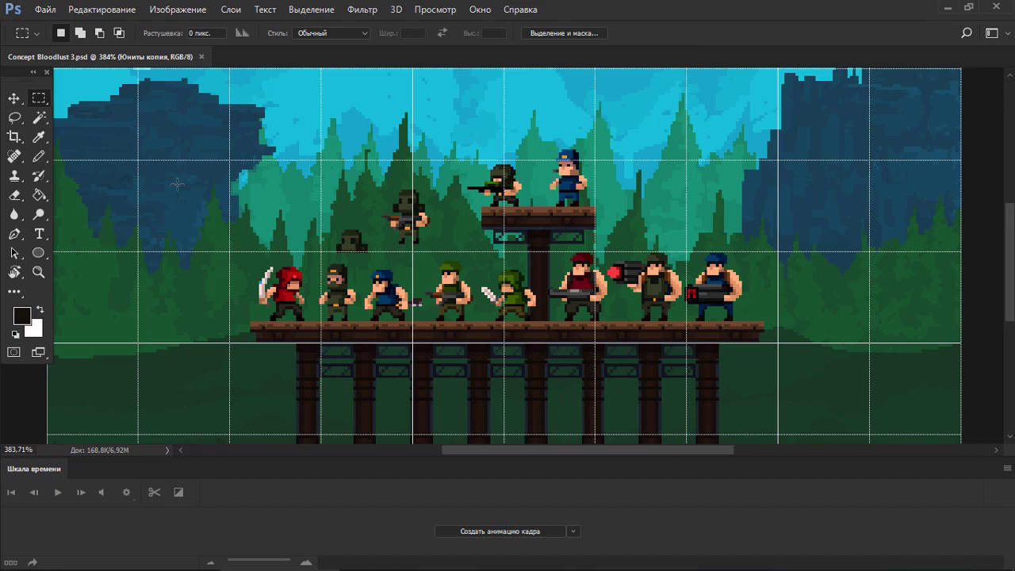
scroll(162, 176, "up", 5)
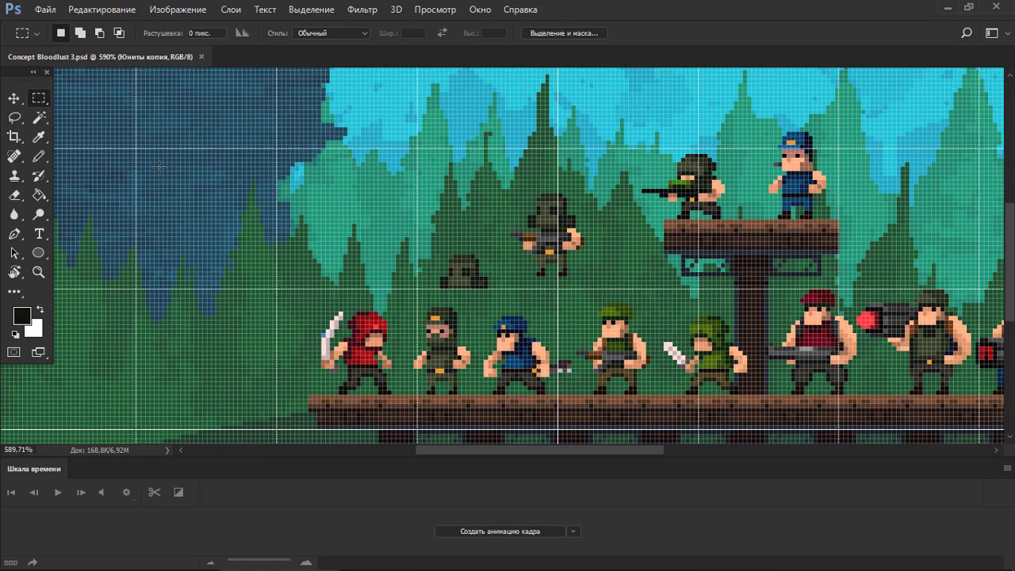
left_click(141, 150)
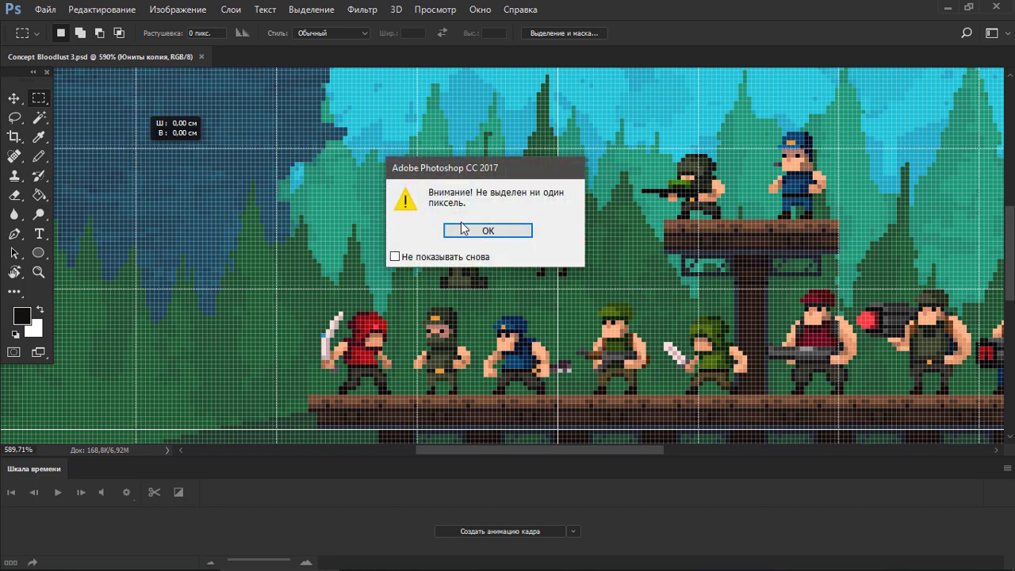
left_click(462, 229)
scroll(340, 222, "down", 3)
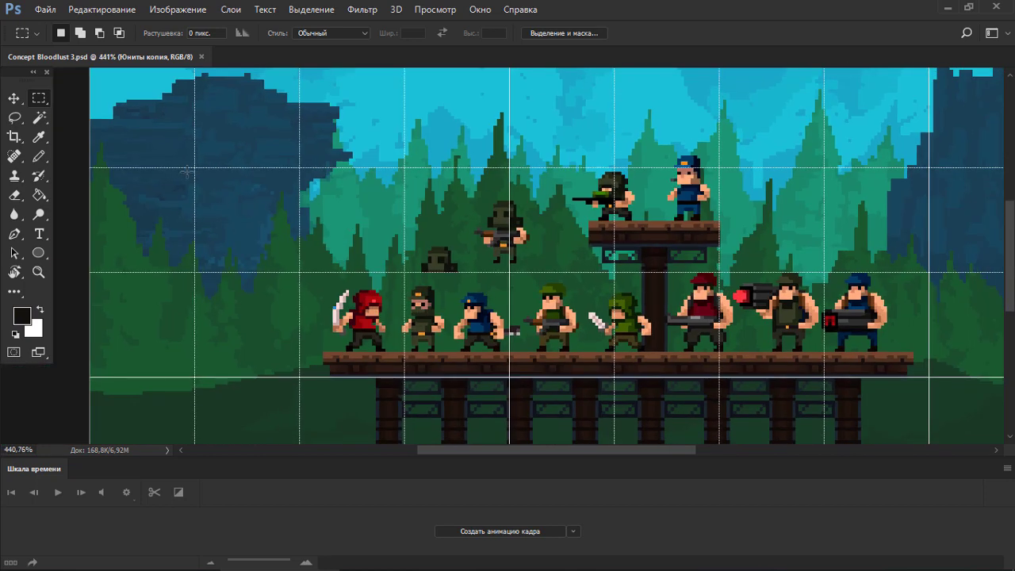
left_click_drag(185, 169, 300, 272)
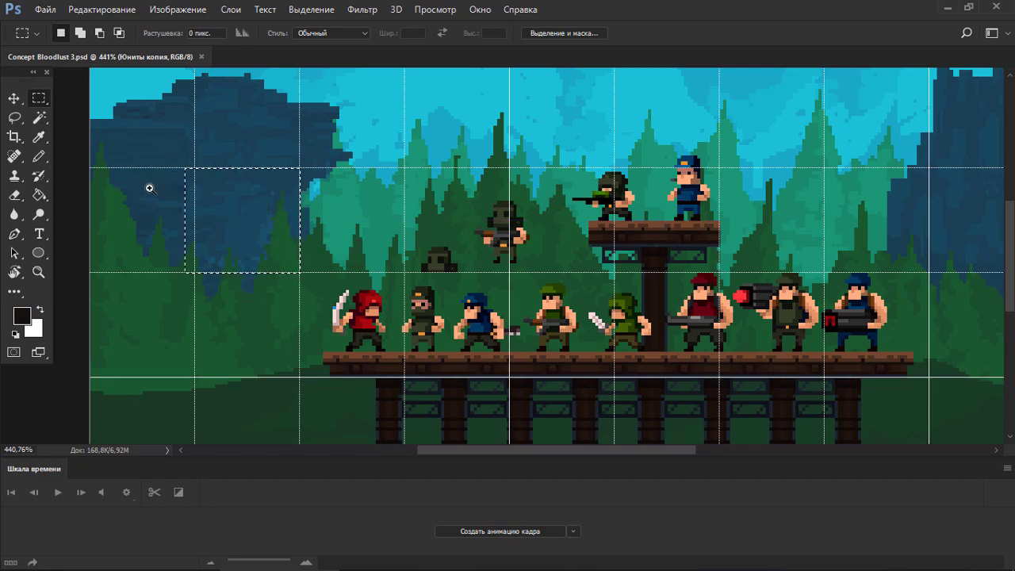
Examine how the selection's edges line up with the grid at different magnifications and clear the selection.
scroll(149, 188, "up", 5)
left_click_drag(200, 127, 257, 381)
scroll(356, 258, "down", 6)
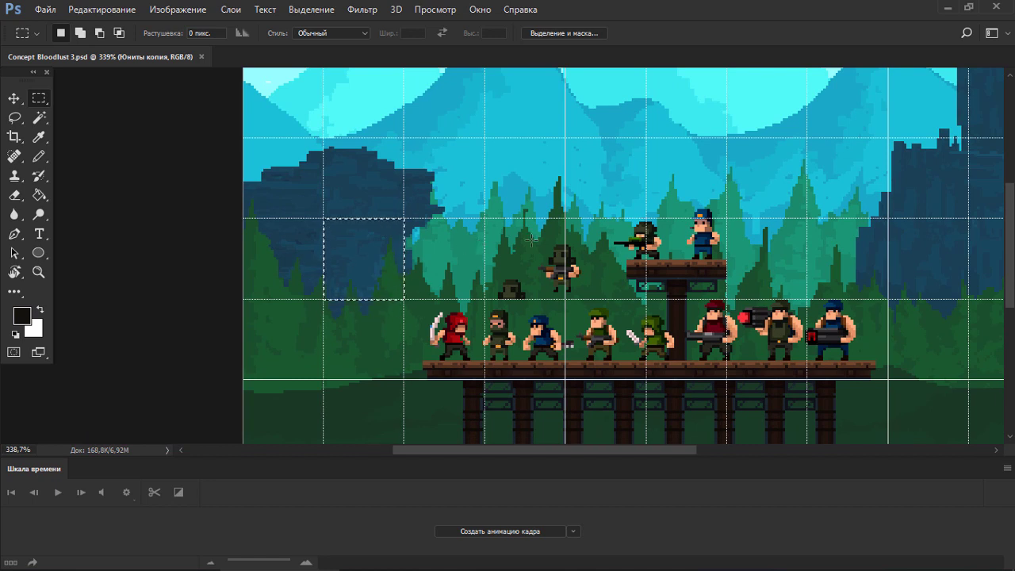
scroll(563, 302, "up", 2)
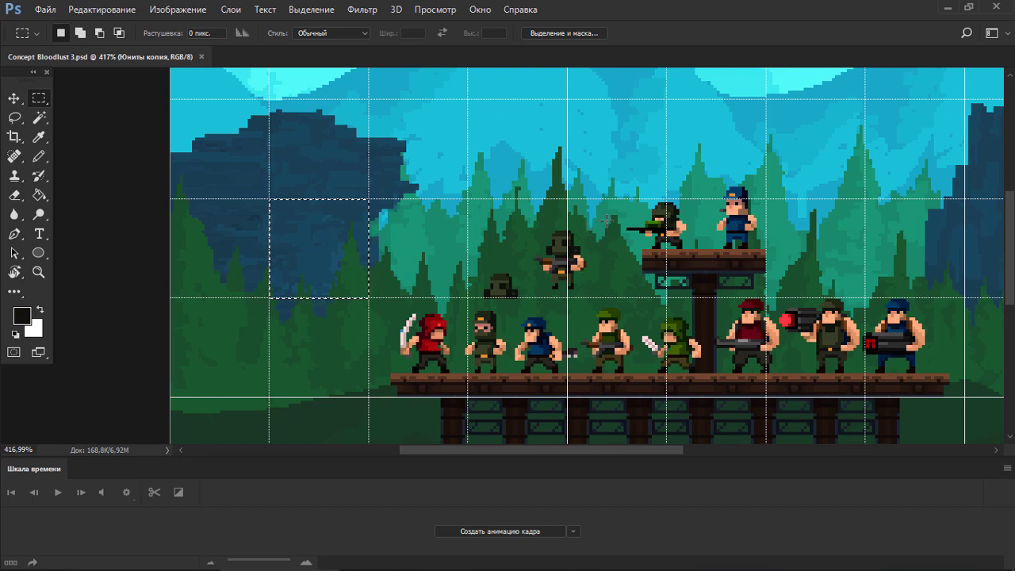
scroll(675, 232, "down", 2)
left_click_drag(696, 240, 524, 242)
left_click(562, 265)
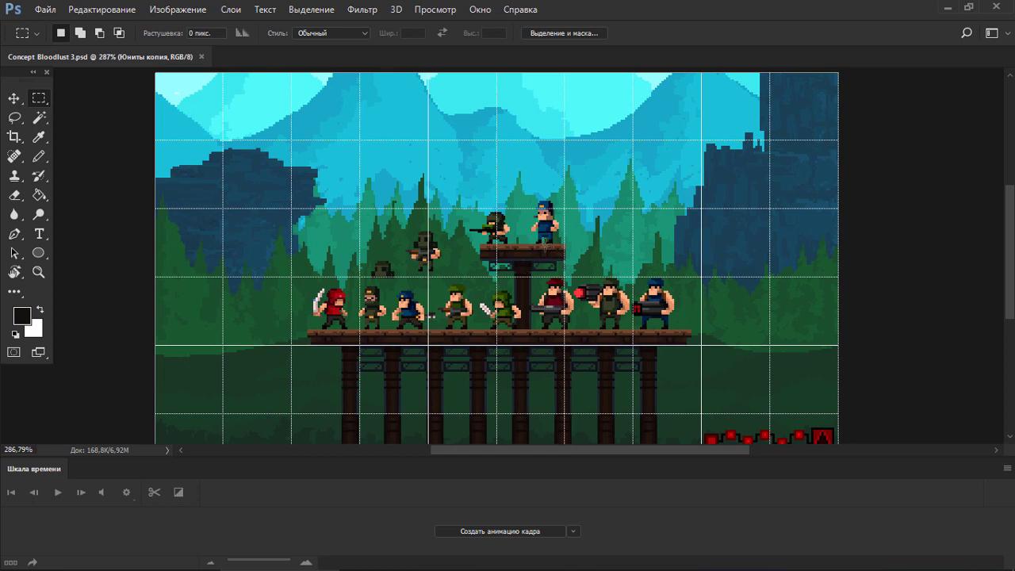
Show the rulers and place two horizontal and two vertical guides on the first inner gridlines from the canvas's upper and left edges.
key("ctrl+r")
left_click_drag(14, 73, 58, 98)
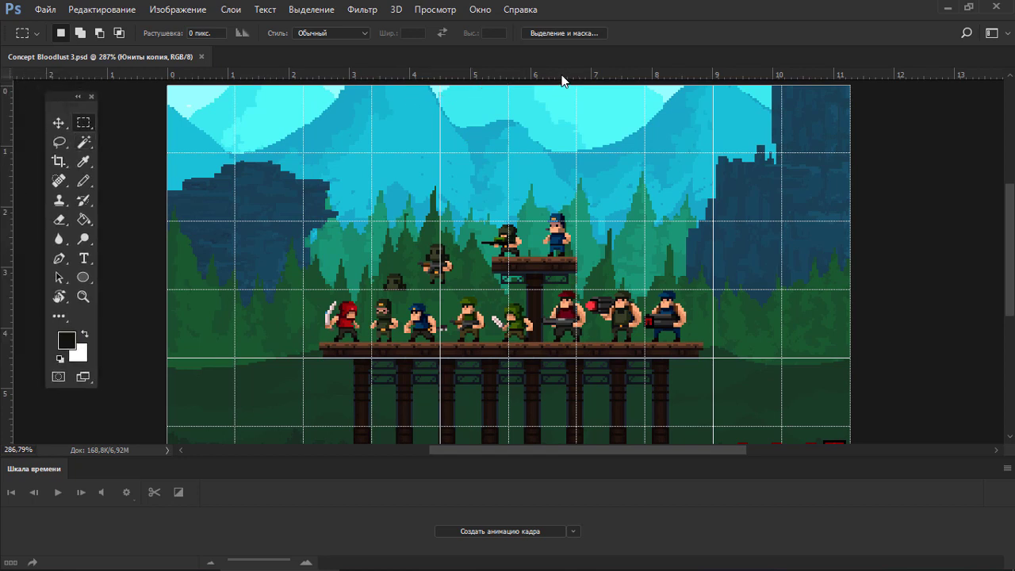
left_click_drag(561, 79, 582, 157)
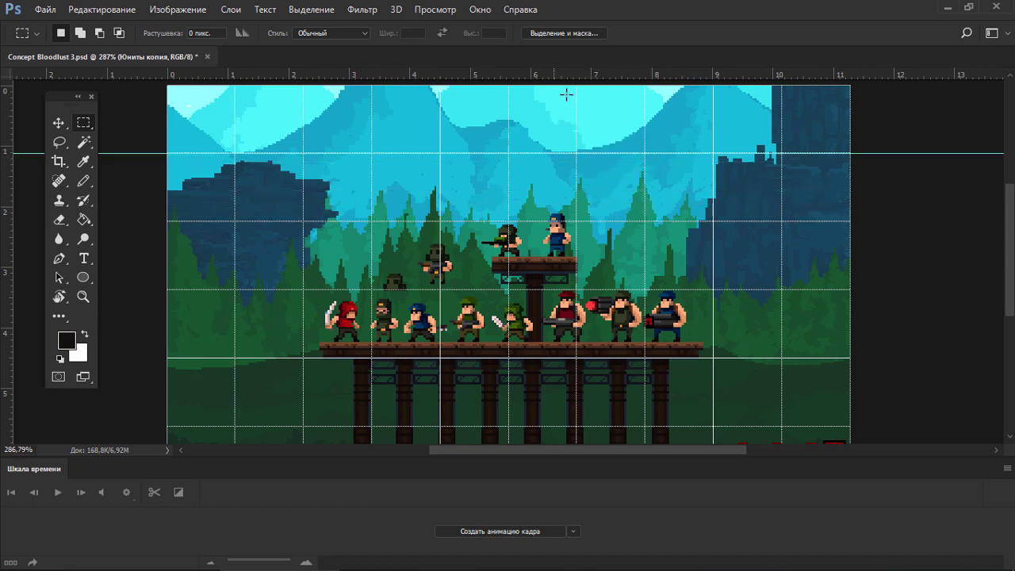
left_click_drag(550, 74, 594, 221)
left_click_drag(7, 194, 232, 181)
left_click_drag(7, 161, 302, 163)
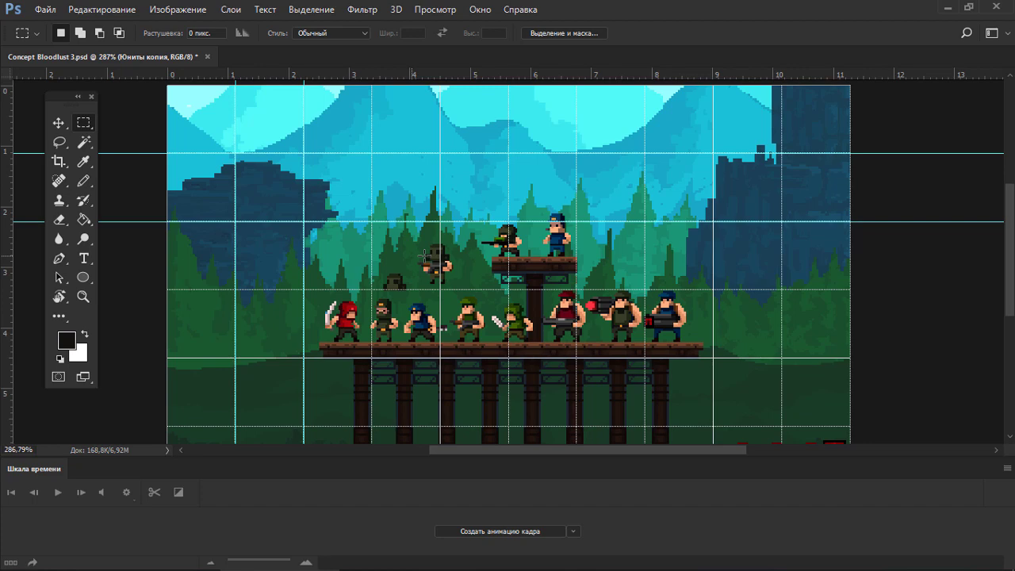
Toggle the visibility of the grid, guides and rulers, ending with the grid and guides shown and the rulers hidden.
key("ctrl+semicolon")
scroll(425, 255, "up", 2)
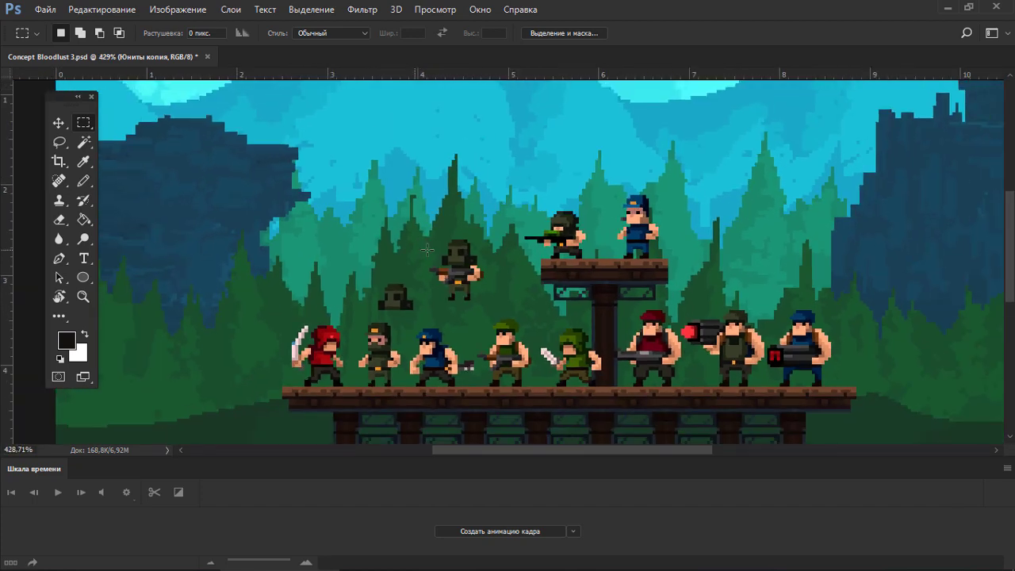
key("ctrl+r")
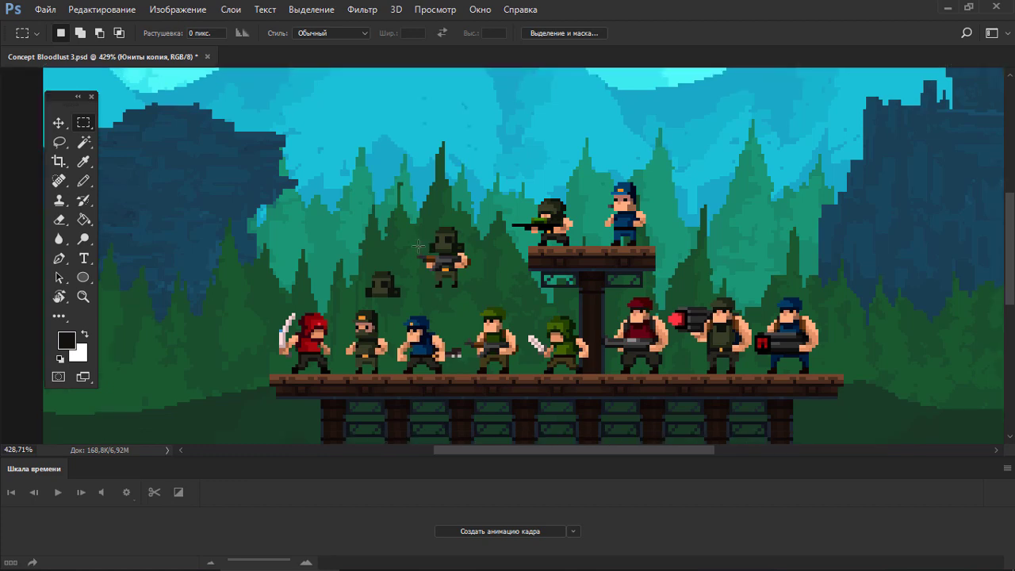
key("ctrl+h")
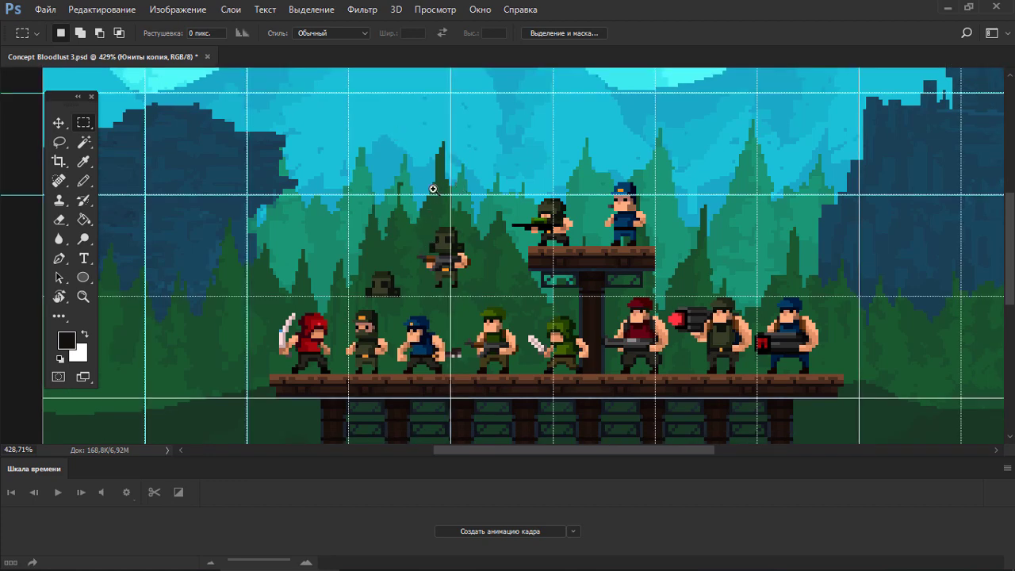
scroll(431, 187, "down", 3)
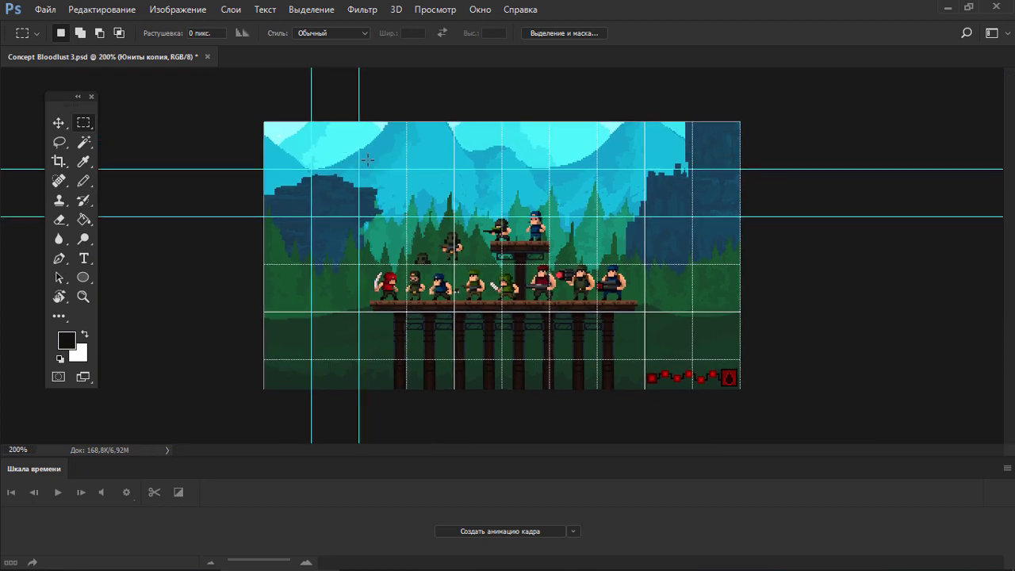
key("ctrl+r")
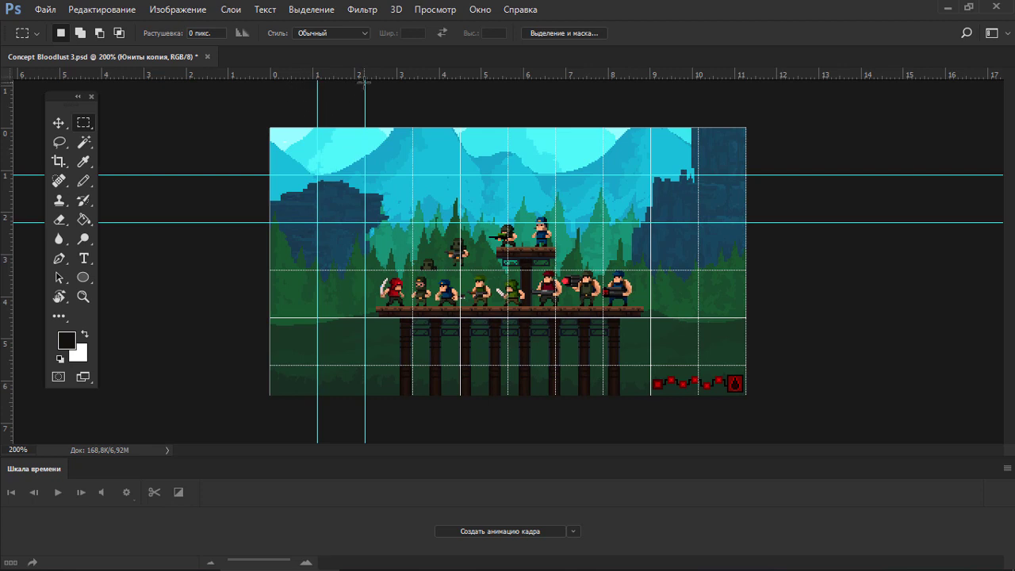
key("ctrl+r")
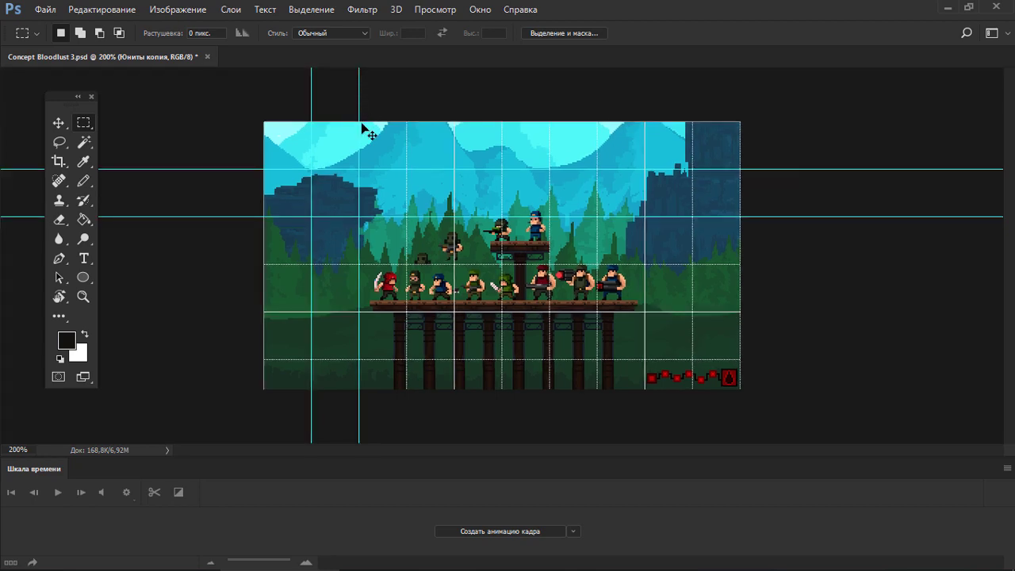
scroll(455, 166, "up", 3)
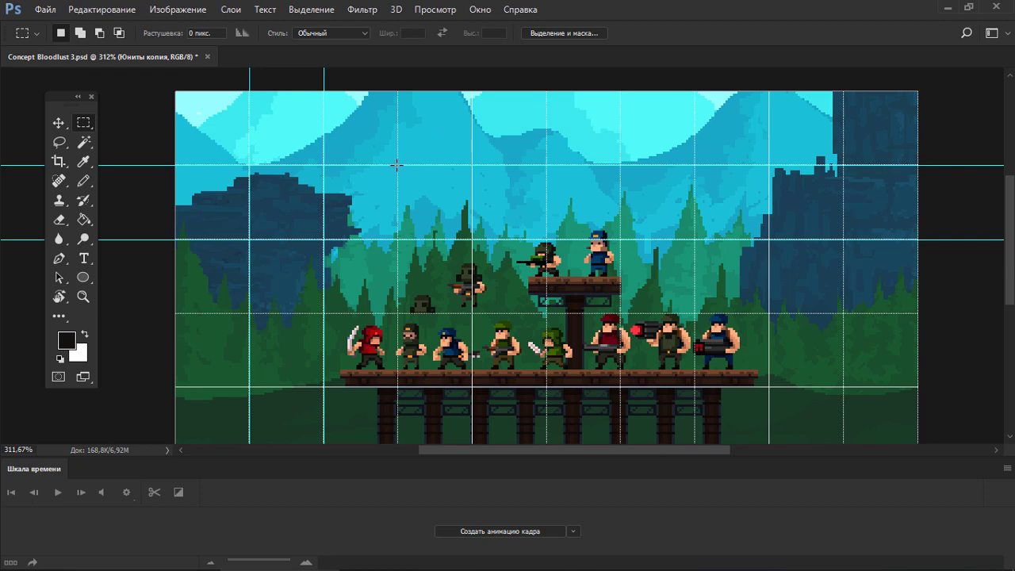
Create a new document 32 by 32 pixels with a white background.
key("ctrl+n")
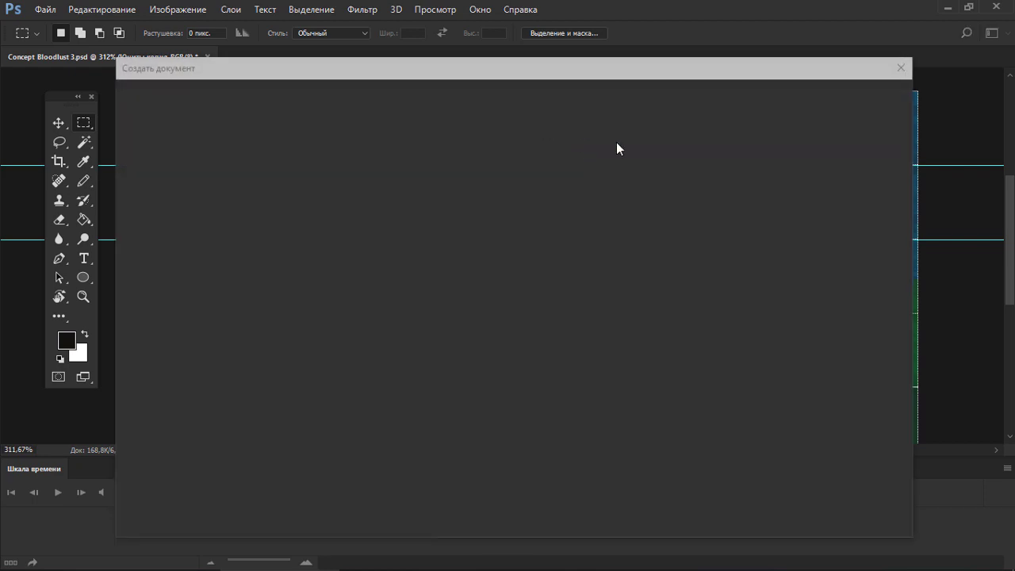
double_click(718, 204)
type("32")
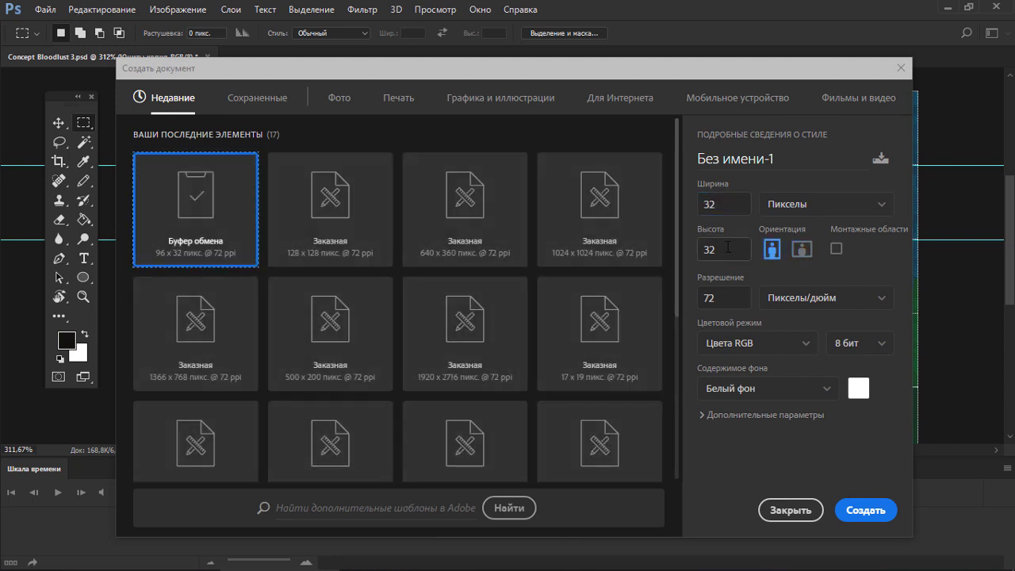
left_click(873, 518)
Copy the entire white canvas, paste it into the Concept Bloodlust 3.psd artwork and activate the Move tool.
key("ctrl+a")
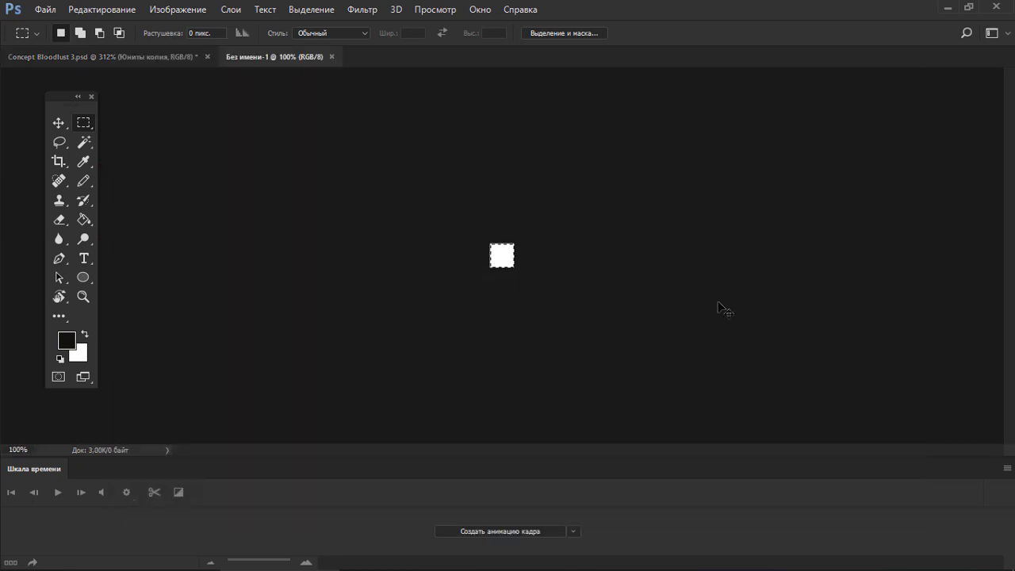
key("ctrl+c")
key("ctrl+Tab")
key("ctrl+v")
key("v")
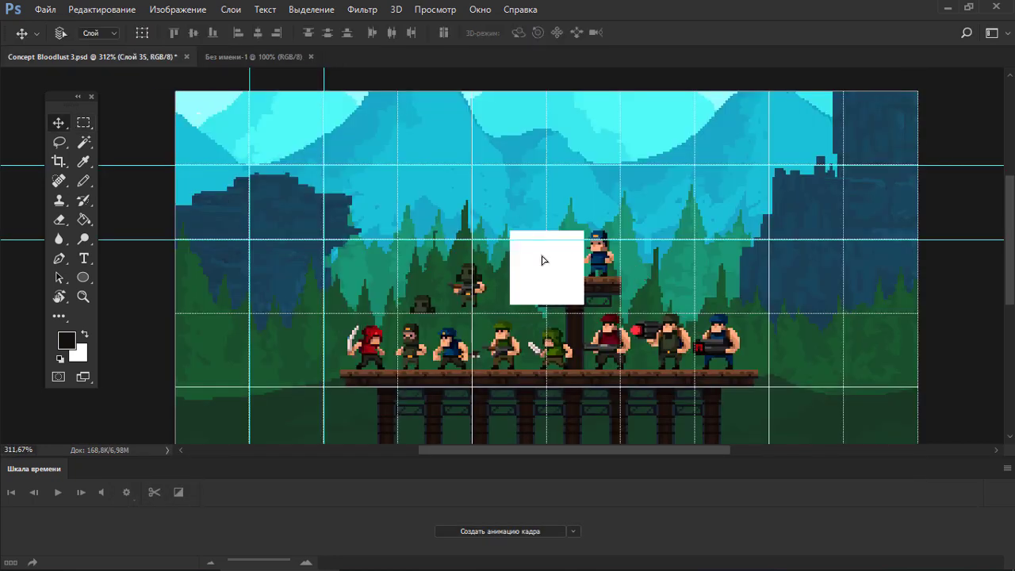
Fit the pasted white square into the grid cell between the vertical guides and below the lower horizontal guide, and delete it.
left_click_drag(544, 262, 312, 278)
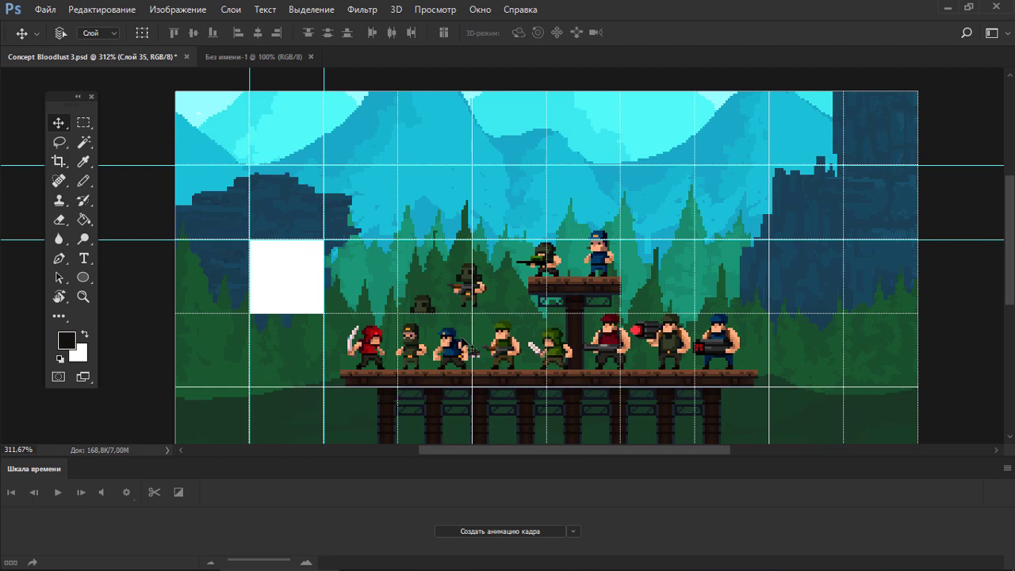
key("Delete")
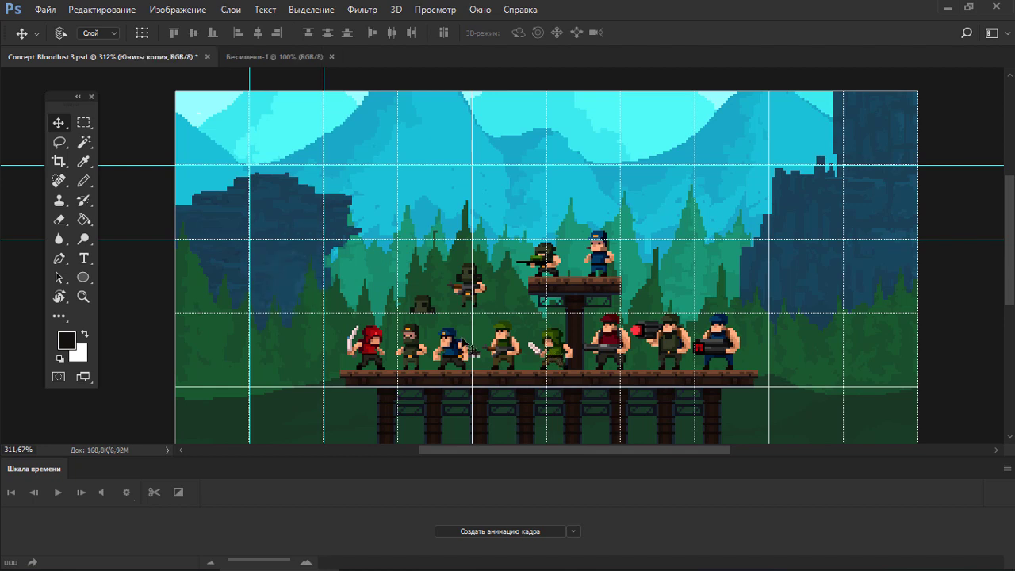